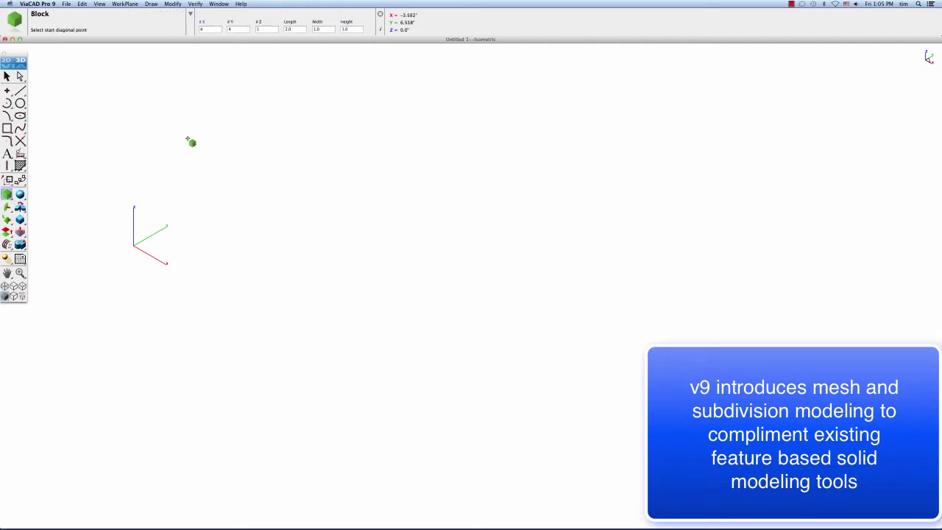
# Create a mesh block from the origin with 4 × 4 × 1 divisions, about 3.3 long, 3.3 wide and 1.04 high.
pyautogui.click(134, 243)
pyautogui.click(255, 247)
pyautogui.click(257, 225)
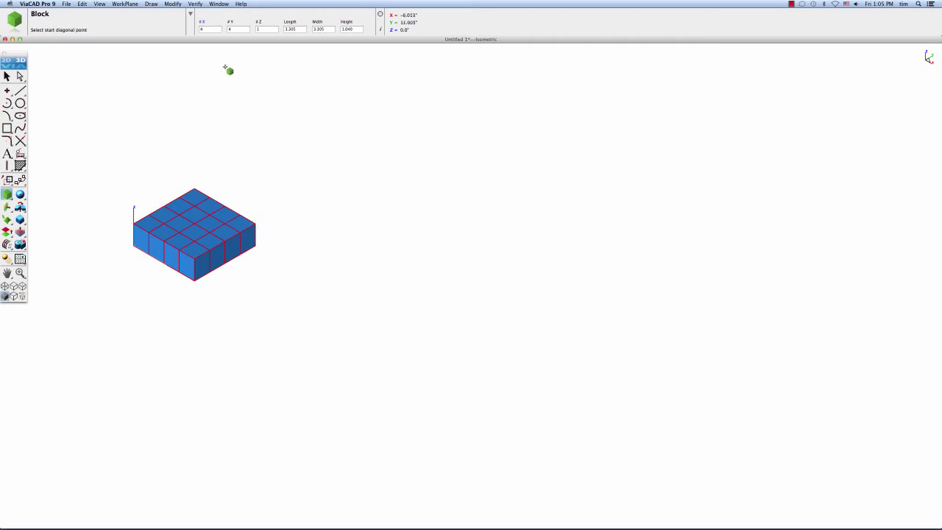
# Set the block to 3 divisions in X, Y and Z, with length 1, width 1 and height 0.25.
pyautogui.click(209, 28)
pyautogui.write('8')
pyautogui.click(237, 29)
pyautogui.click(265, 29)
pyautogui.write('3')
pyautogui.click(292, 28)
pyautogui.write('1')
pyautogui.click(322, 28)
pyautogui.write('1')
pyautogui.click(349, 28)
pyautogui.write('0.25')
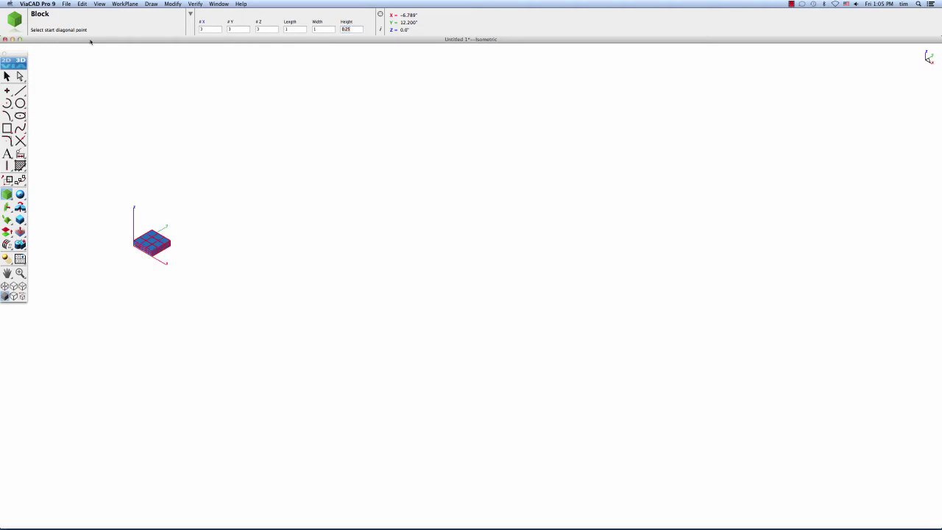
pyautogui.press('Return')
# Select the center facet on the block's positive-X side and enable the Gripper for it, placing the Inspector clear of the model.
pyautogui.scroll(5, 142, 244)
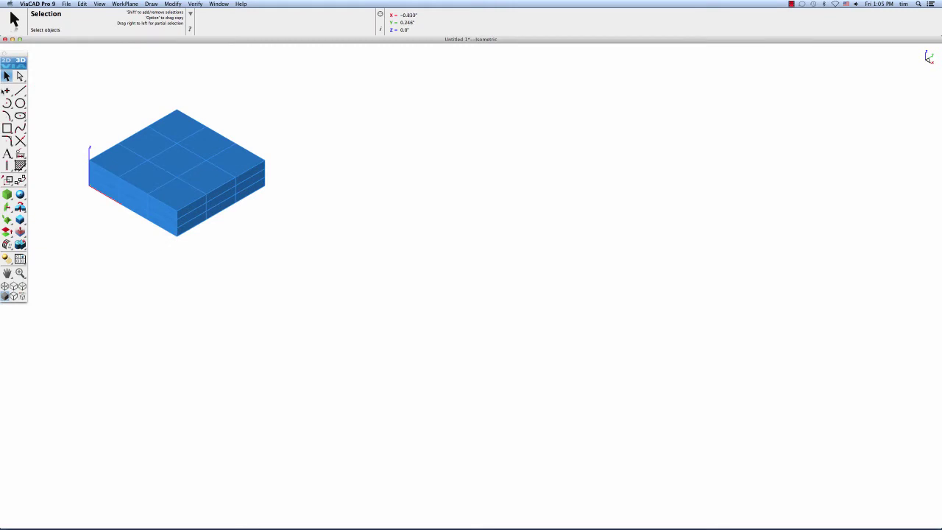
pyautogui.click(20, 76)
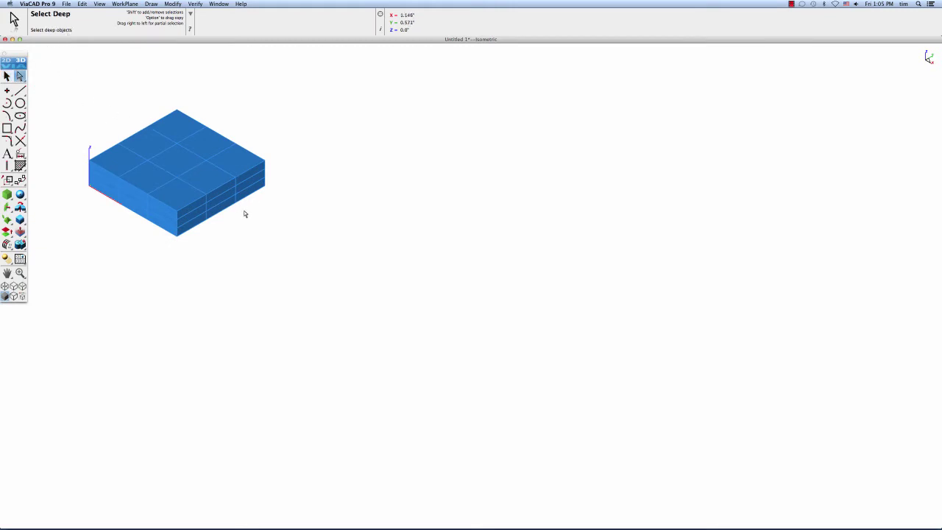
pyautogui.click(220, 204)
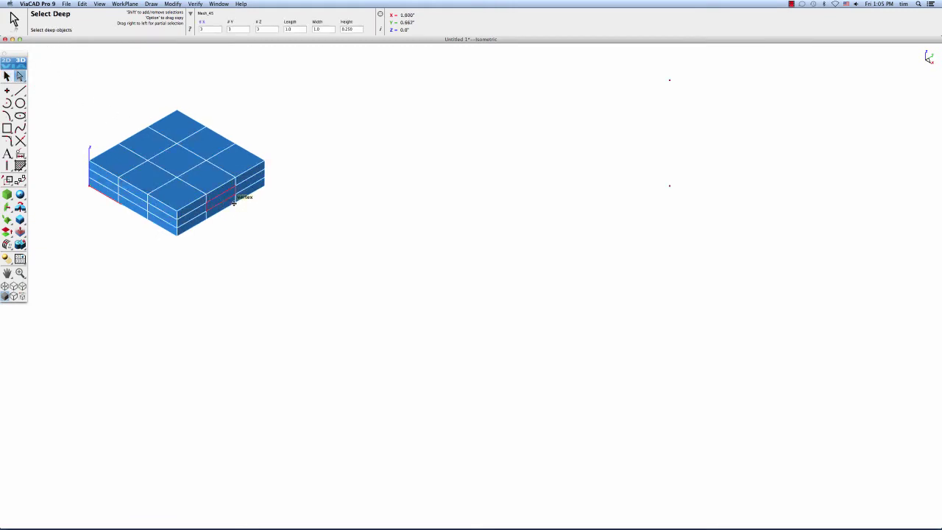
pyautogui.click(382, 30)
pyautogui.click(495, 221)
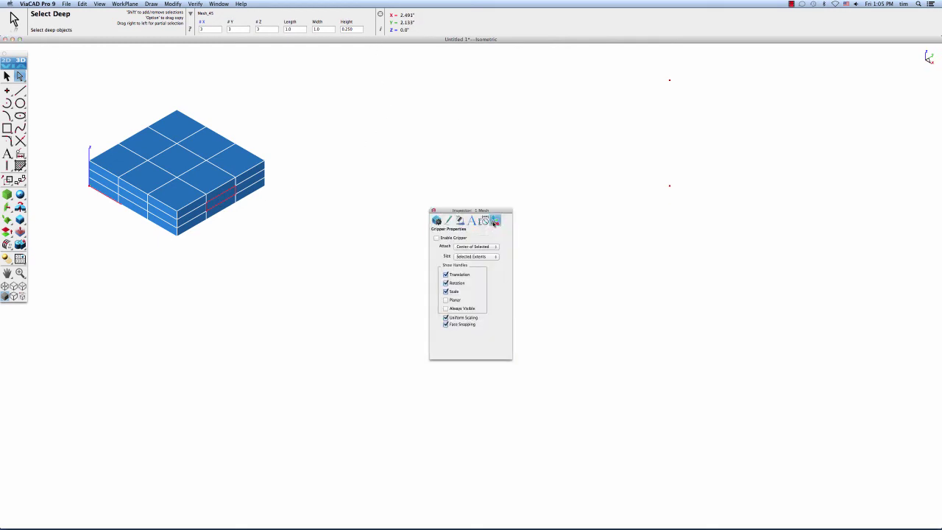
pyautogui.click(437, 238)
pyautogui.moveTo(437, 216); pyautogui.dragTo(859, 54)
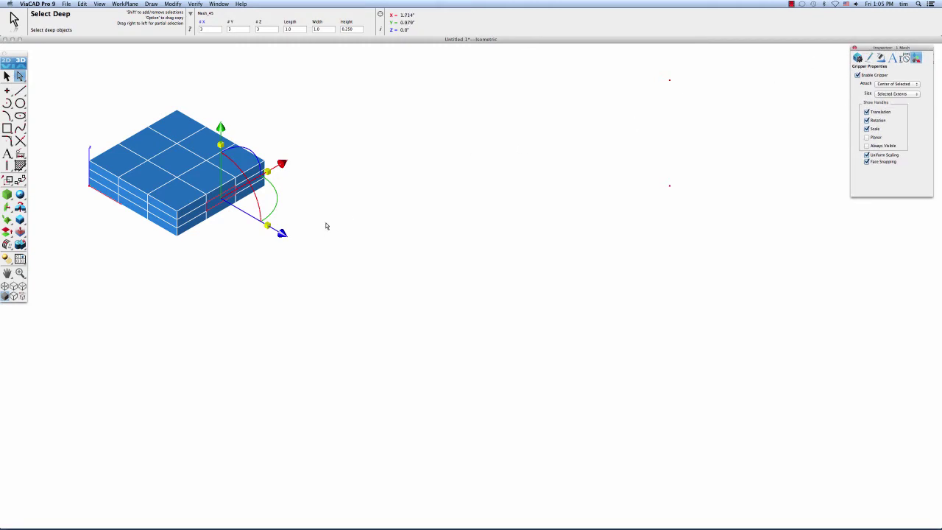
# Extrude the selected facet outward in four consecutive segments to form the handle, and inset its end facet at a scale of about 0.53.
pyautogui.keyDown('alt'); pyautogui.moveTo(282, 233); pyautogui.dragTo(481, 361); pyautogui.keyUp('alt')
pyautogui.scroll(5, 457, 353)
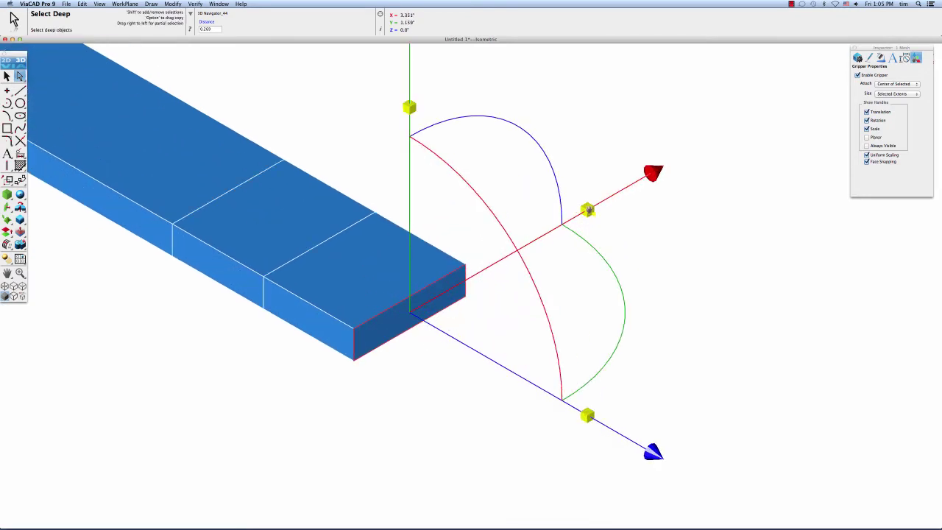
pyautogui.keyDown('alt'); pyautogui.moveTo(586, 210); pyautogui.dragTo(502, 256); pyautogui.keyUp('alt')
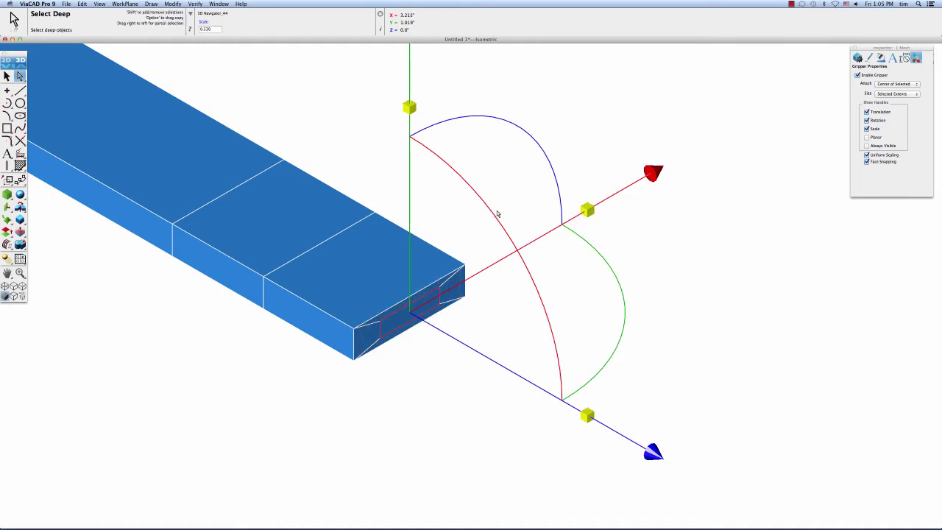
pyautogui.scroll(-5, 496, 210)
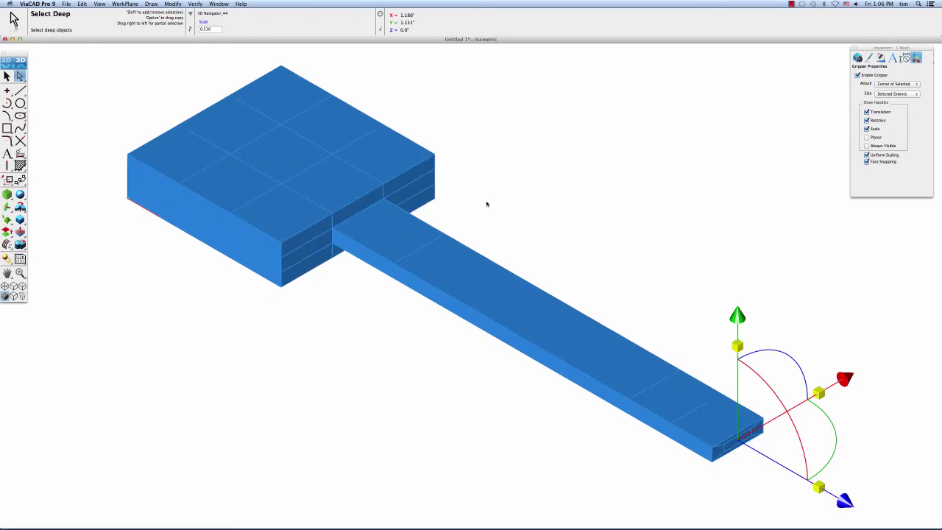
pyautogui.click(485, 205)
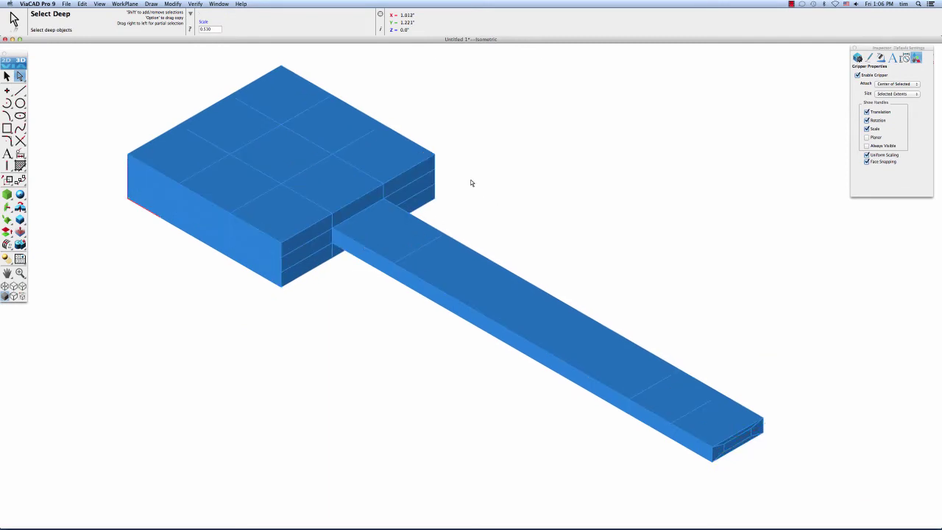
# Select all points of the square head in front view and, with Uniform Scaling off, scale them vertically to about 0.4.
pyautogui.press('super+2')
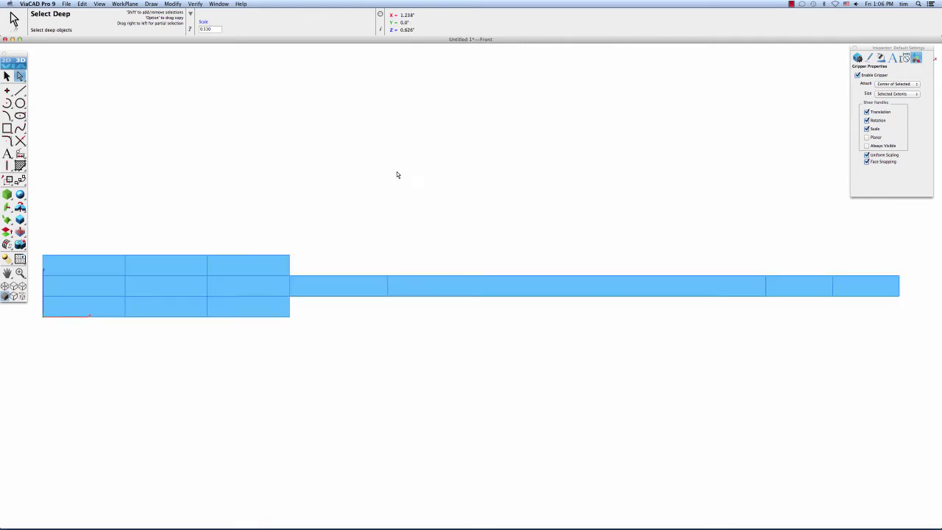
pyautogui.moveTo(269, 242); pyautogui.dragTo(374, 160, button='middle')
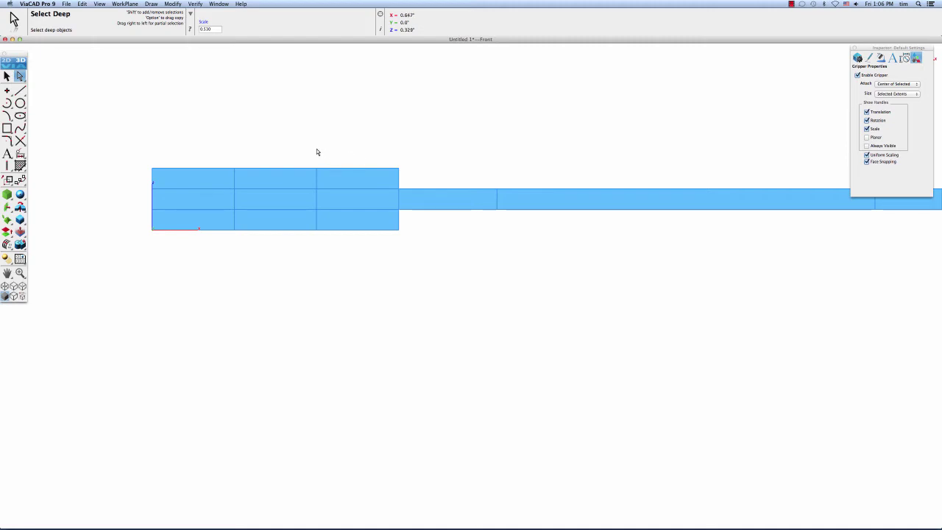
pyautogui.click(6, 76)
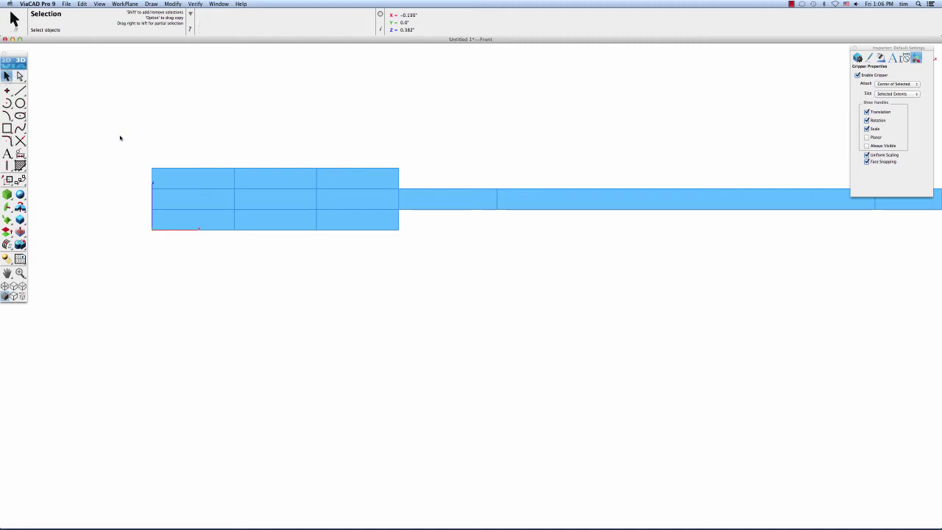
pyautogui.moveTo(120, 136); pyautogui.dragTo(407, 269)
pyautogui.click(866, 155)
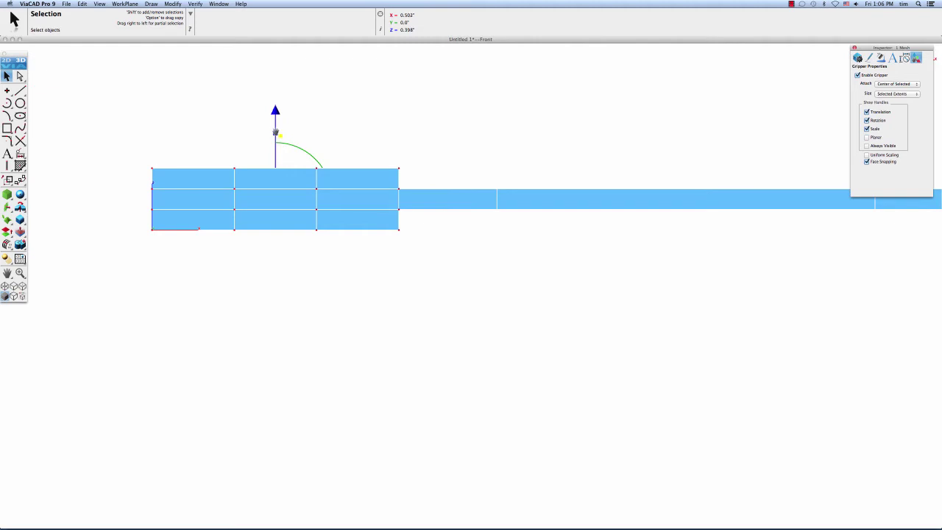
pyautogui.moveTo(275, 133); pyautogui.dragTo(274, 174)
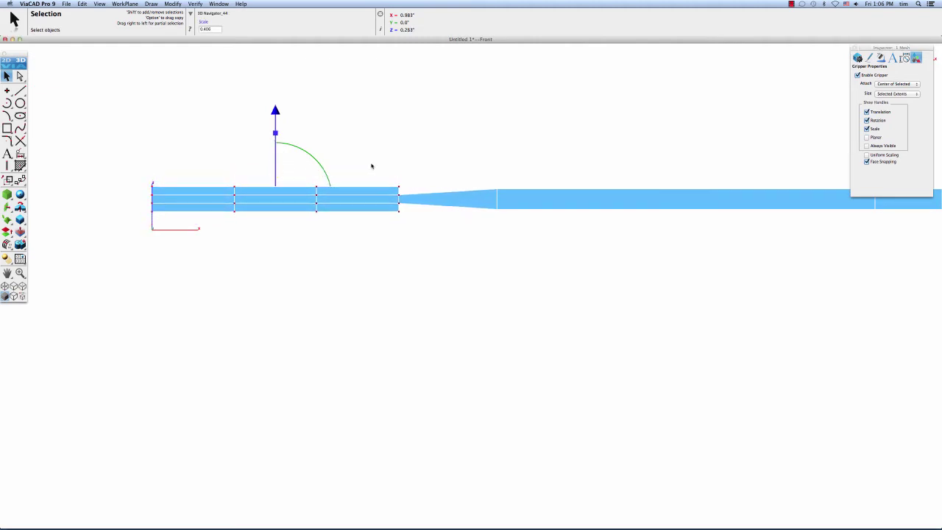
# Select the points where the handle meets the head and scale them vertically by about 1.394.
pyautogui.scroll(3, 407, 209)
pyautogui.click(411, 158)
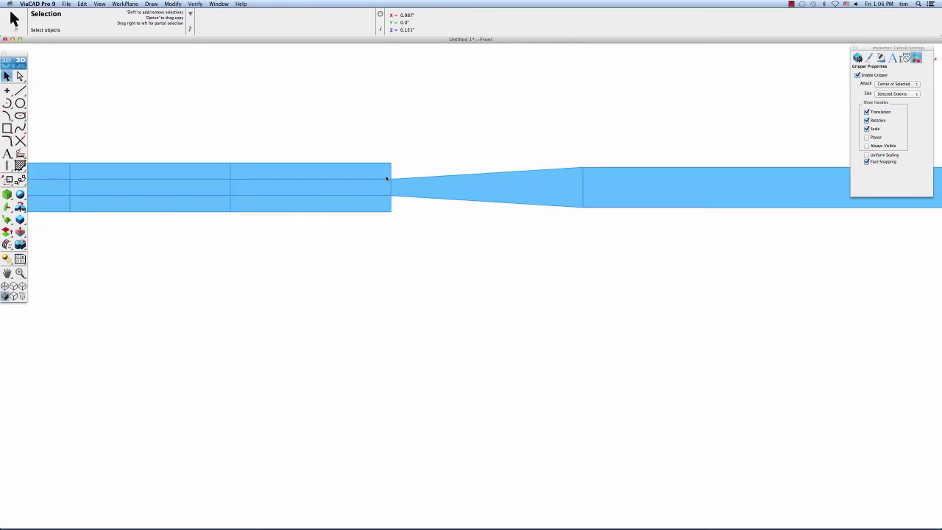
pyautogui.click(403, 202)
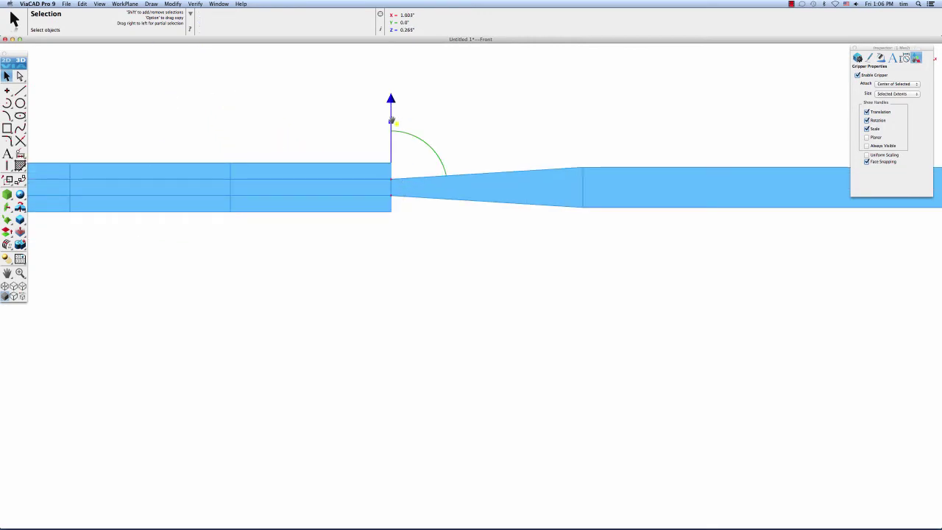
pyautogui.moveTo(391, 121); pyautogui.dragTo(394, 97)
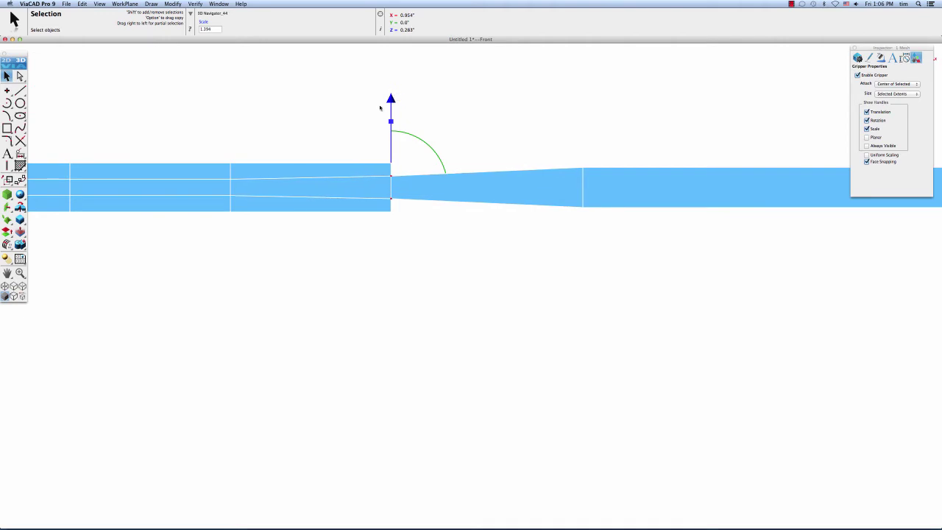
pyautogui.click(355, 120)
pyautogui.press('Home')
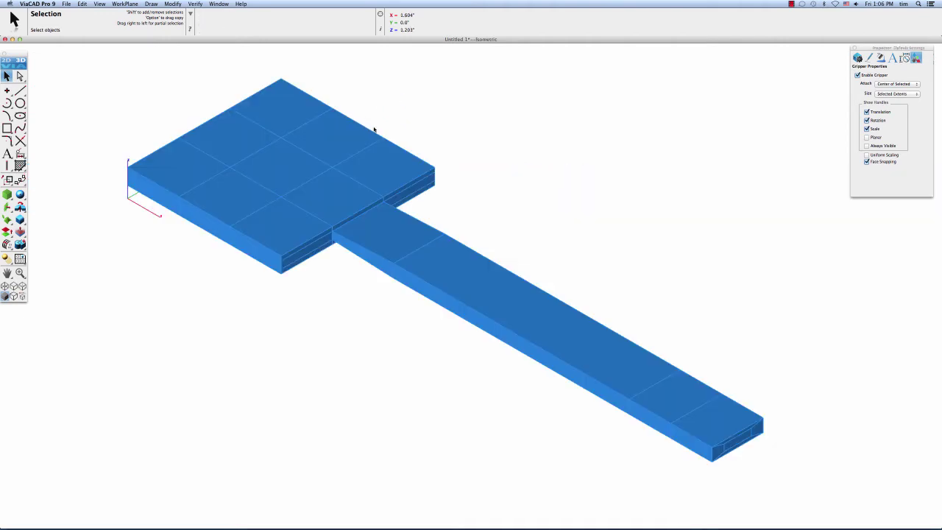
# Scale the head's four corner points inward in top view, with the gripper's Uniform Scaling and Always Visible options enabled.
pyautogui.press('pageup')
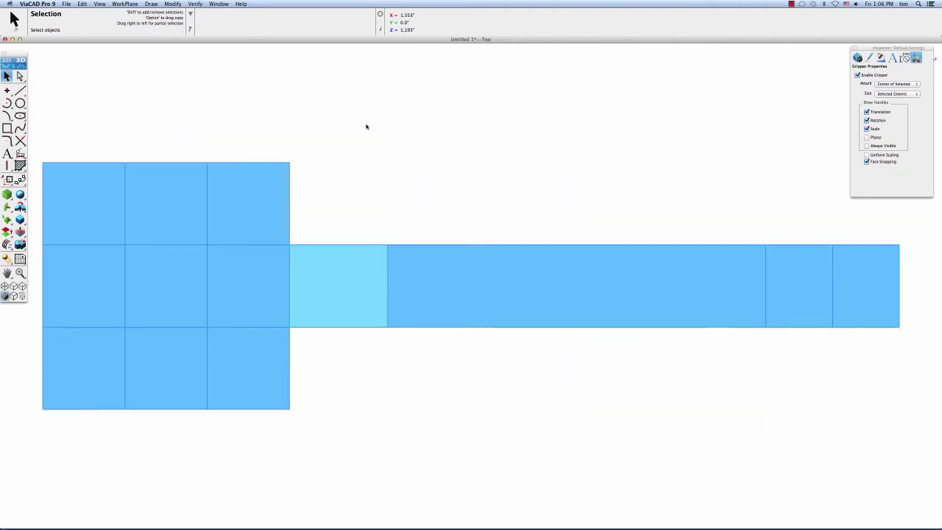
pyautogui.moveTo(307, 185); pyautogui.dragTo(341, 143, button='middle')
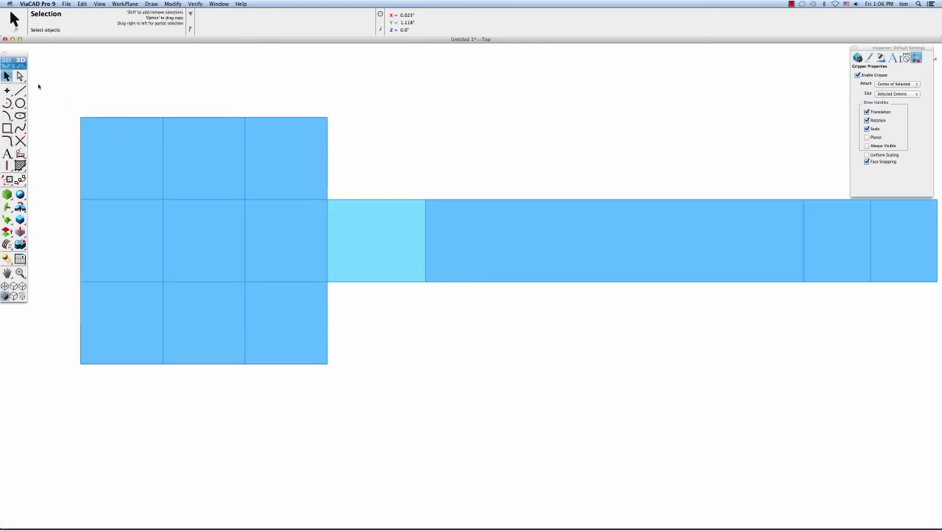
pyautogui.click(87, 136)
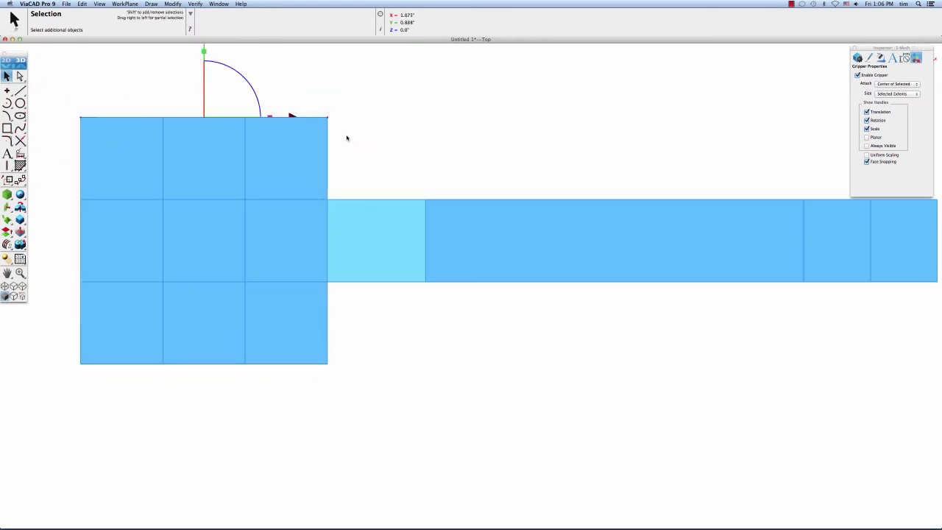
pyautogui.moveTo(60, 341); pyautogui.dragTo(118, 389)
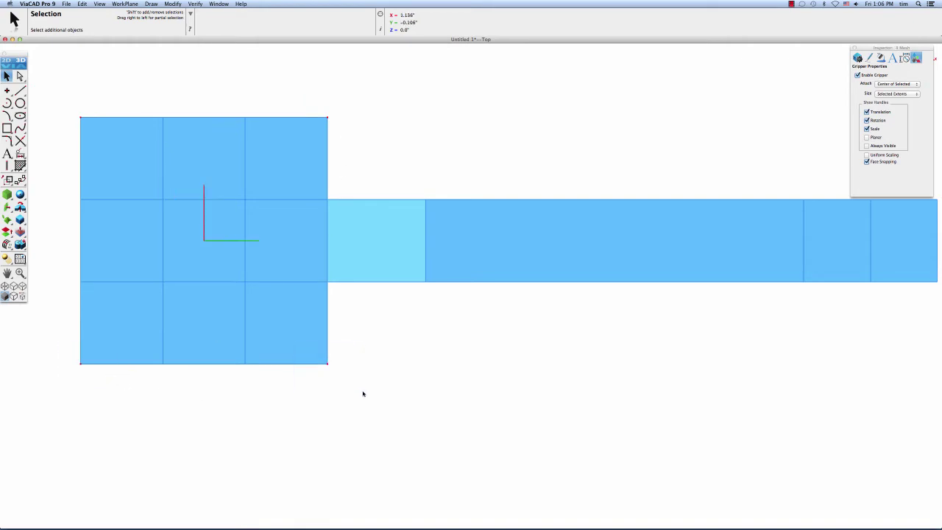
pyautogui.click(867, 155)
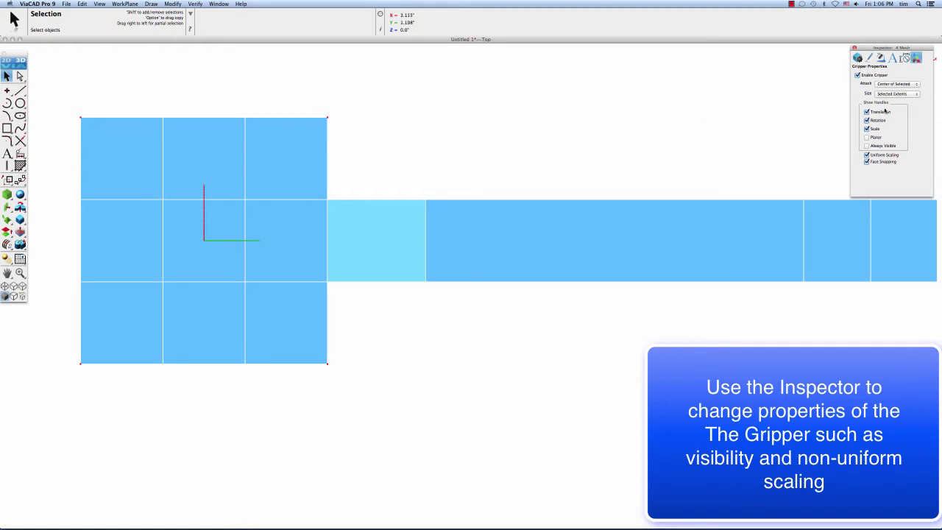
pyautogui.click(866, 146)
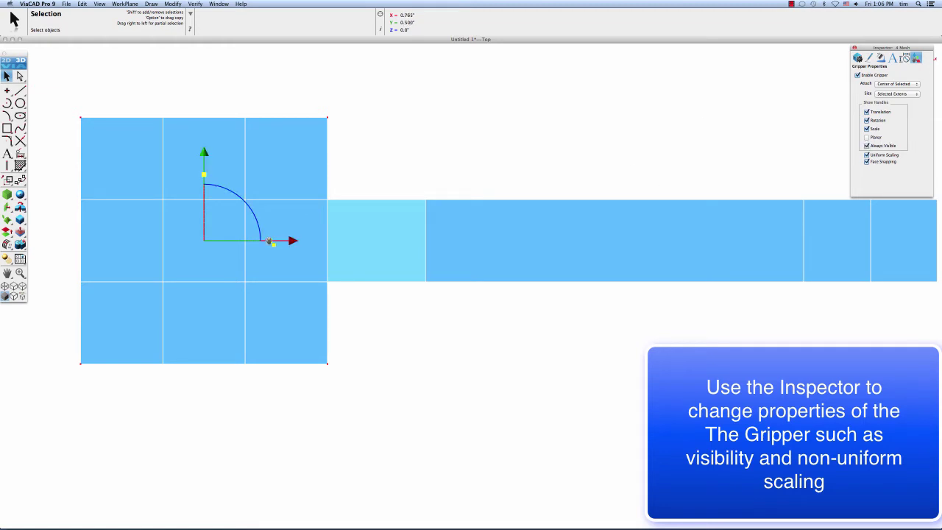
pyautogui.moveTo(270, 241); pyautogui.dragTo(257, 241)
# Move the middle points on the head's free end outward along X, away from the handle, to form the spoon tip.
pyautogui.moveTo(59, 177); pyautogui.dragTo(106, 306)
pyautogui.scroll(-2, 192, 250)
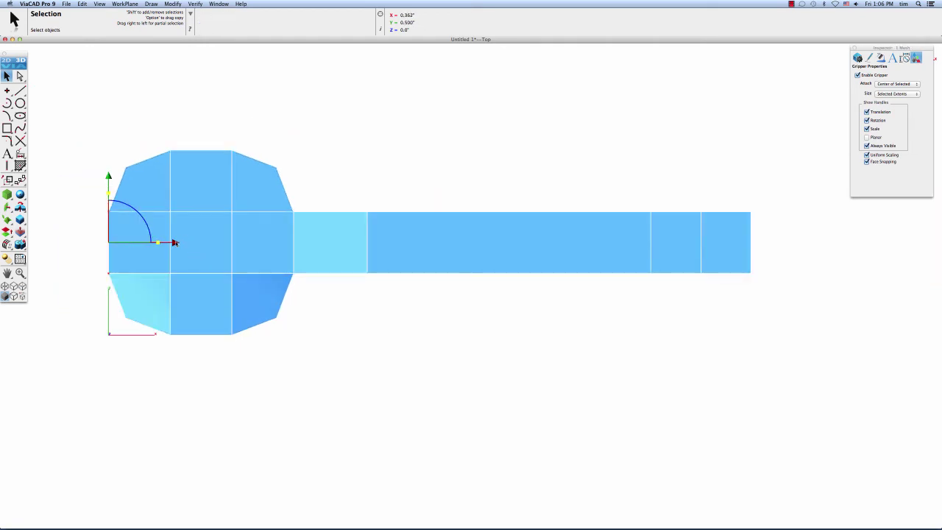
pyautogui.moveTo(175, 244); pyautogui.dragTo(112, 244)
pyautogui.click(351, 162)
pyautogui.press('super+5')
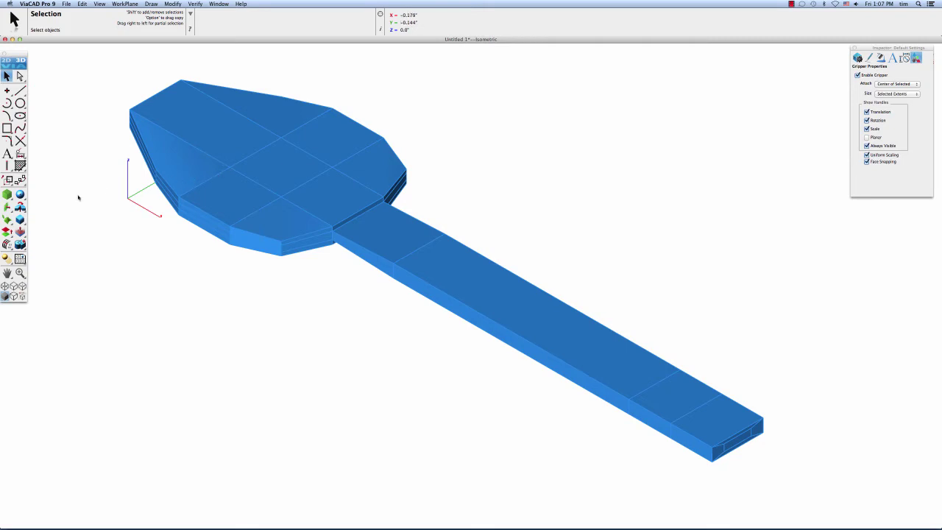
# Subdivide the spoon mesh four times with the Catmull-Clark method.
pyautogui.click(6, 194)
pyautogui.moveTo(6, 194); pyautogui.dragTo(119, 196)
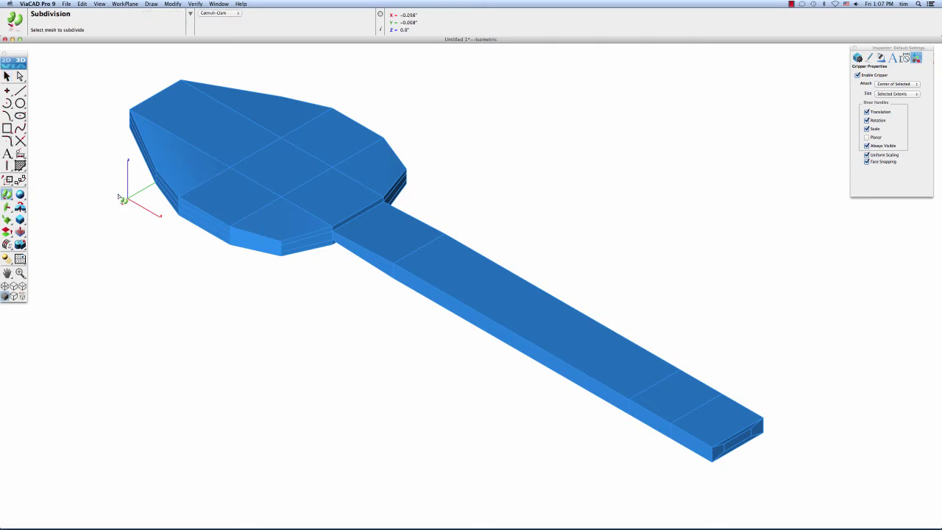
pyautogui.click(239, 155)
pyautogui.click(238, 155)
pyautogui.click(237, 154)
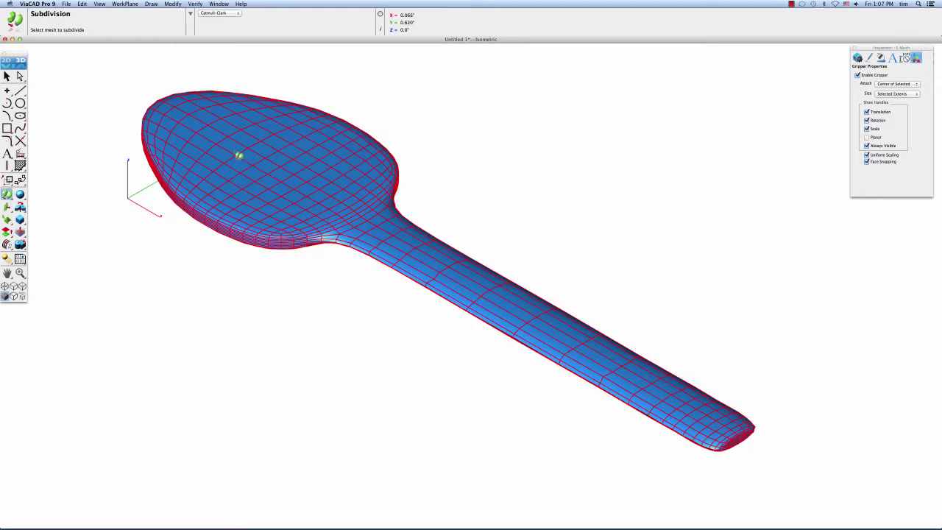
pyautogui.click(244, 159)
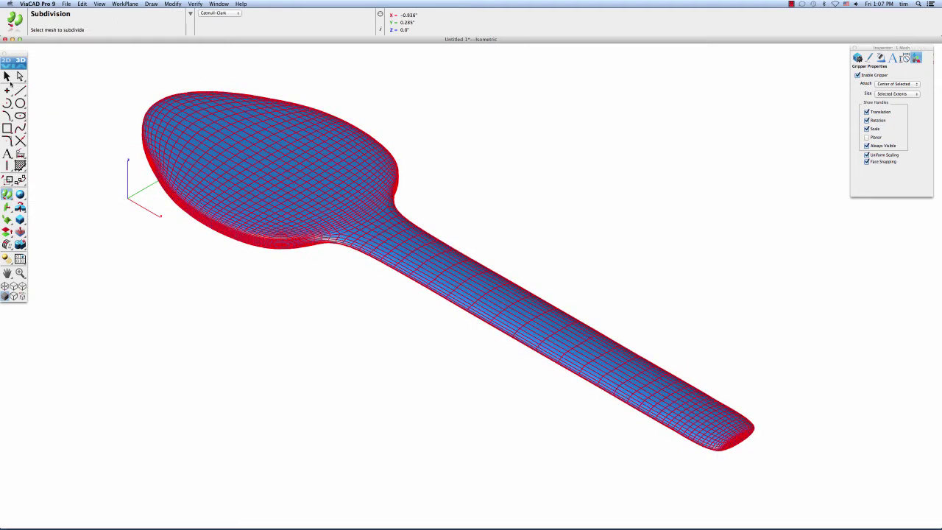
pyautogui.click(8, 76)
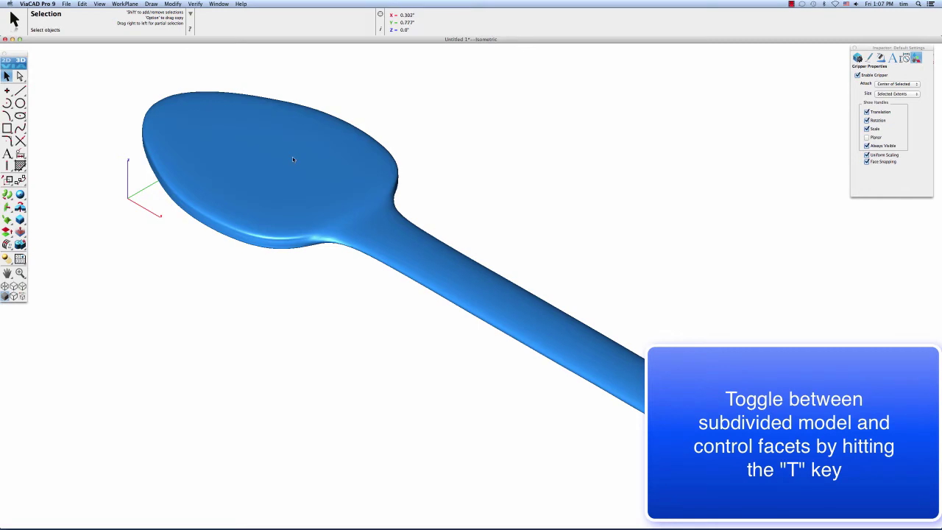
# Show the spoon's control facets and move the head's central points down along Z to hollow out the bowl.
pyautogui.press('t')
pyautogui.press('F5')
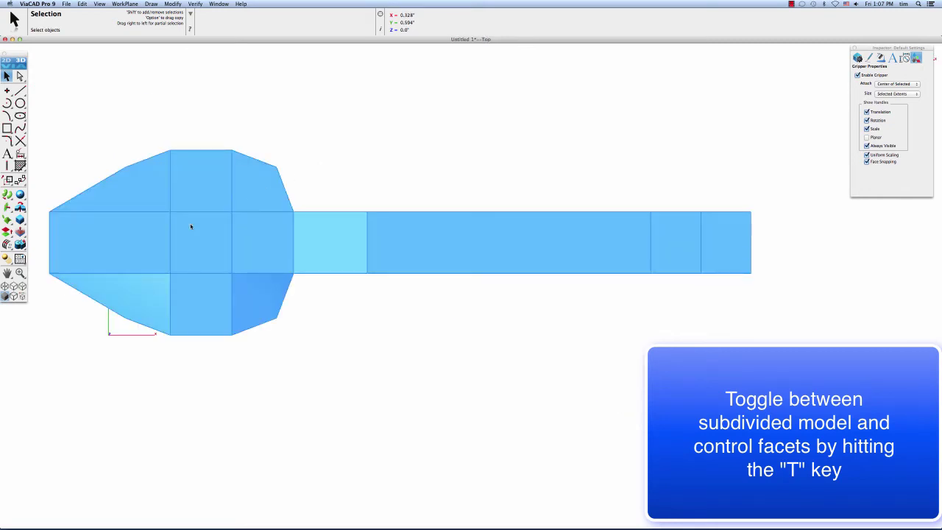
pyautogui.click(255, 297)
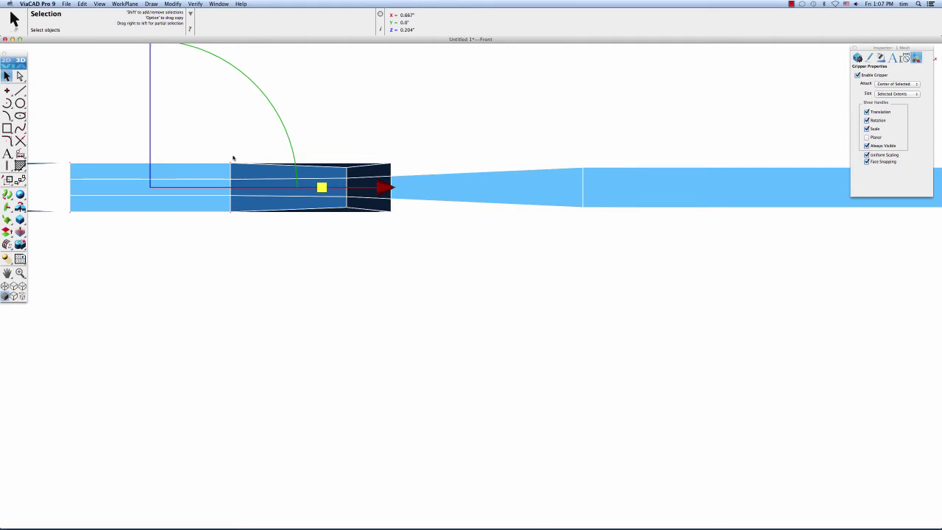
pyautogui.scroll(-3, 232, 150)
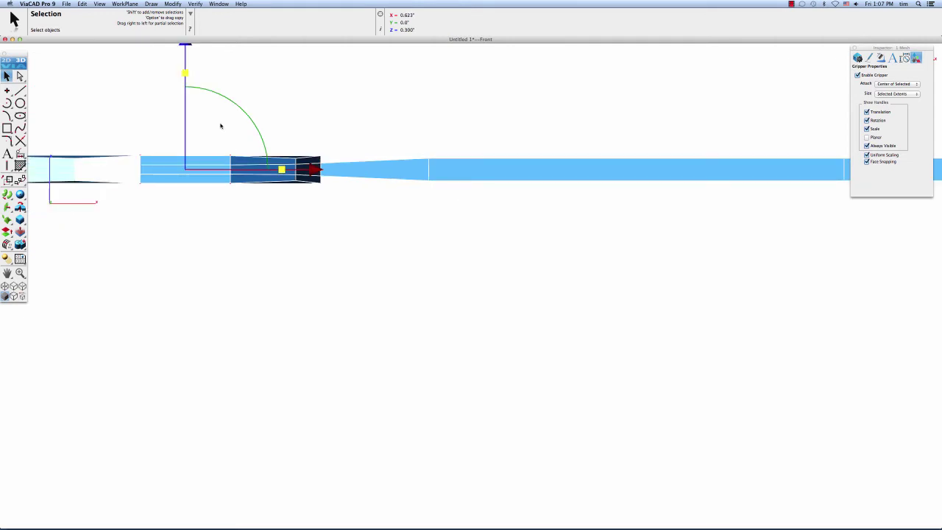
pyautogui.scroll(-2, 218, 125)
pyautogui.click(189, 87)
pyautogui.press('super+1')
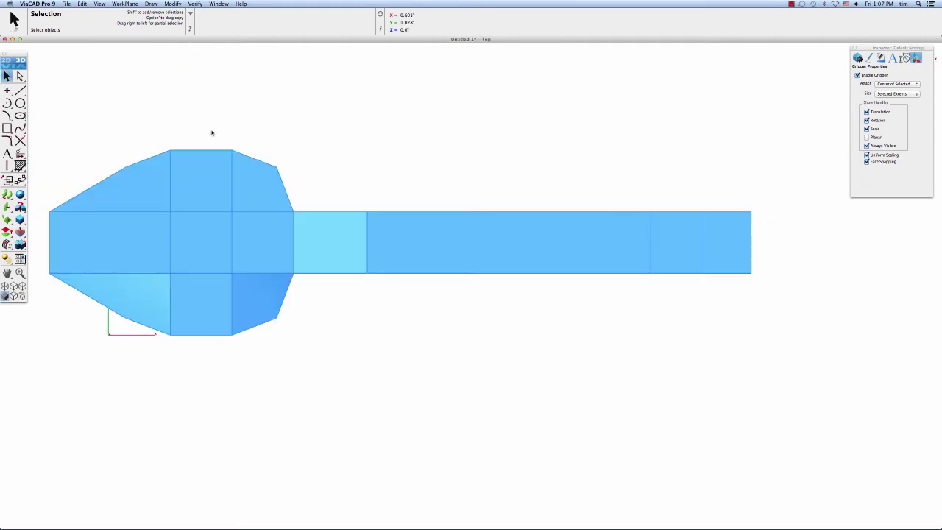
pyautogui.click(240, 289)
pyautogui.press('super+2')
pyautogui.moveTo(197, 63); pyautogui.dragTo(215, 92)
pyautogui.click(257, 83)
pyautogui.press('super+0')
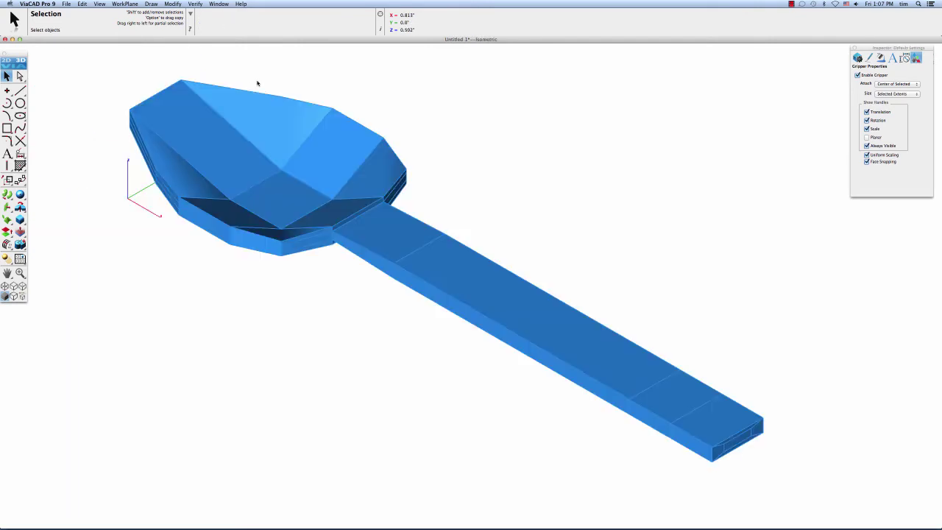
pyautogui.press('super+9')
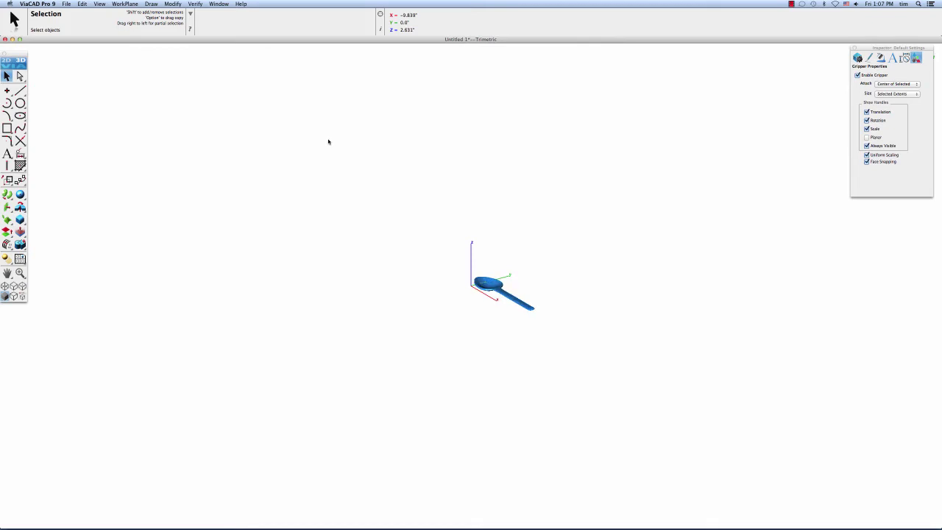
pyautogui.press('super+f')
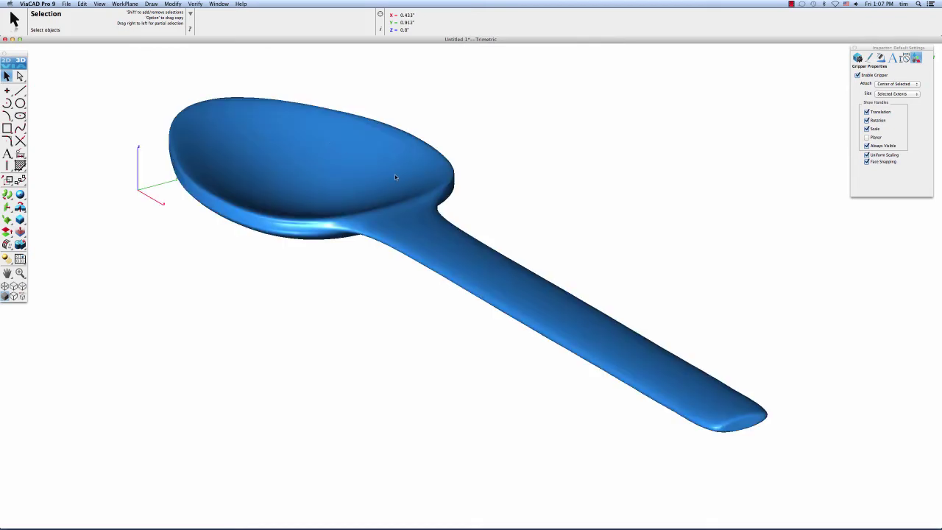
# Select the handle's points in front view and raise them 0.215 along Z to arch the handle.
pyautogui.press('super+5')
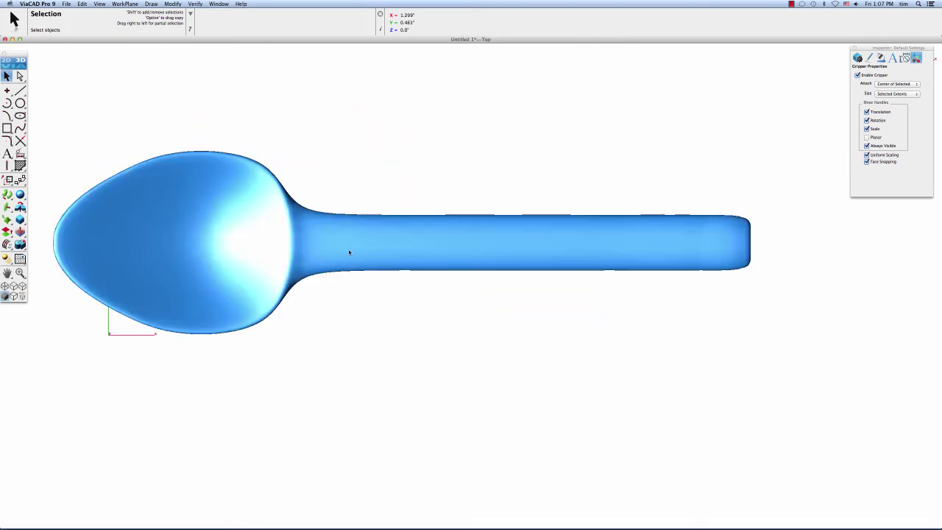
pyautogui.press('super+1')
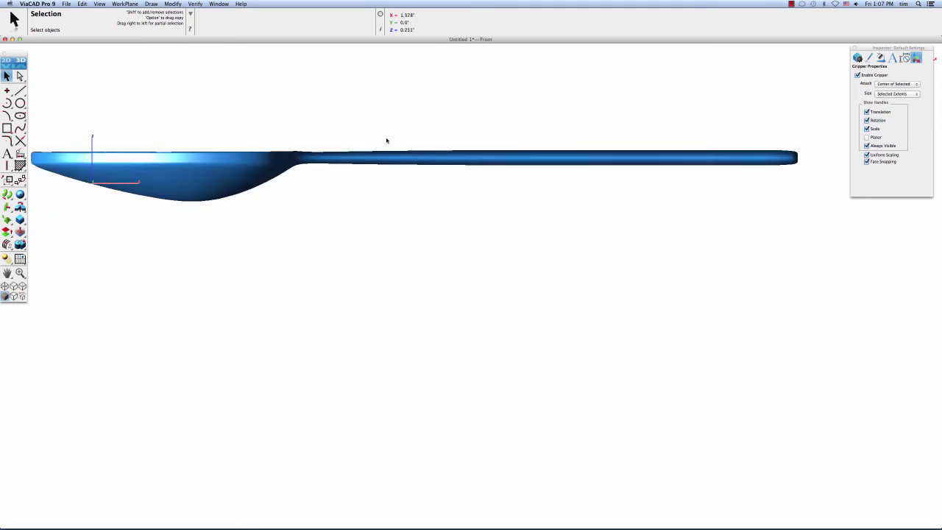
pyautogui.moveTo(351, 113); pyautogui.dragTo(800, 198)
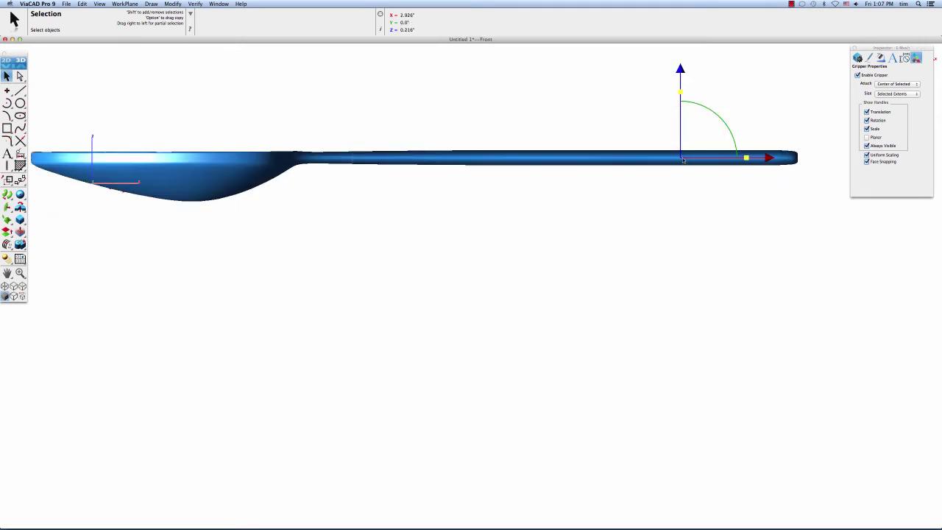
pyautogui.moveTo(691, 74); pyautogui.dragTo(668, 104)
pyautogui.press('Home')
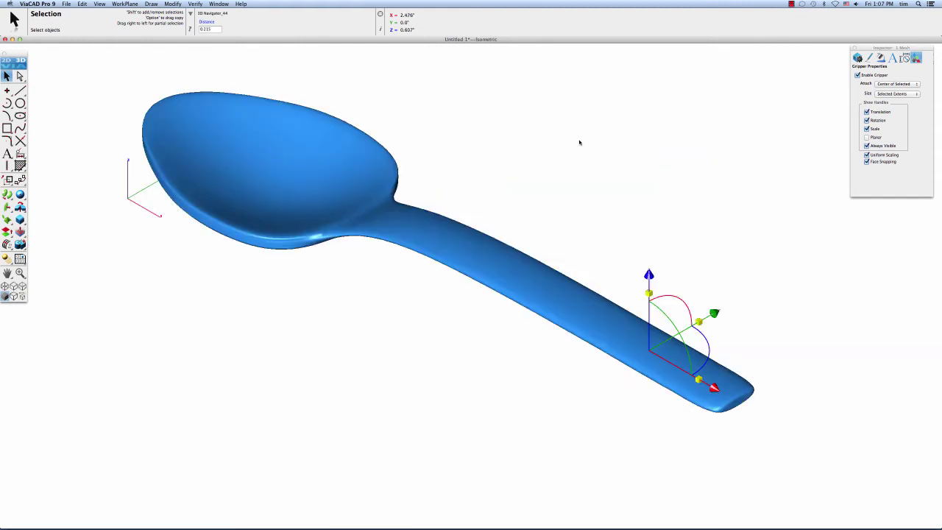
# Move the selected handle points along X away from the head in top view to lengthen the handle.
pyautogui.press('pageup')
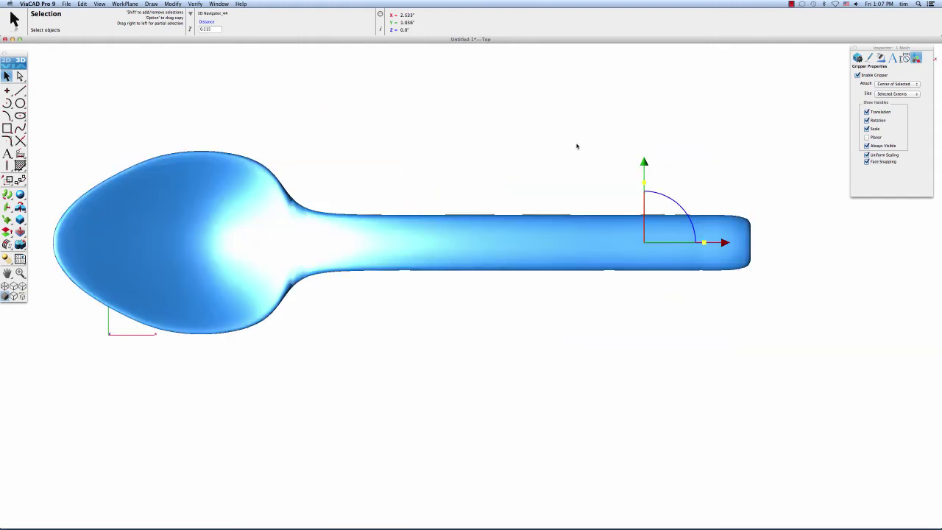
pyautogui.scroll(-2, 572, 145)
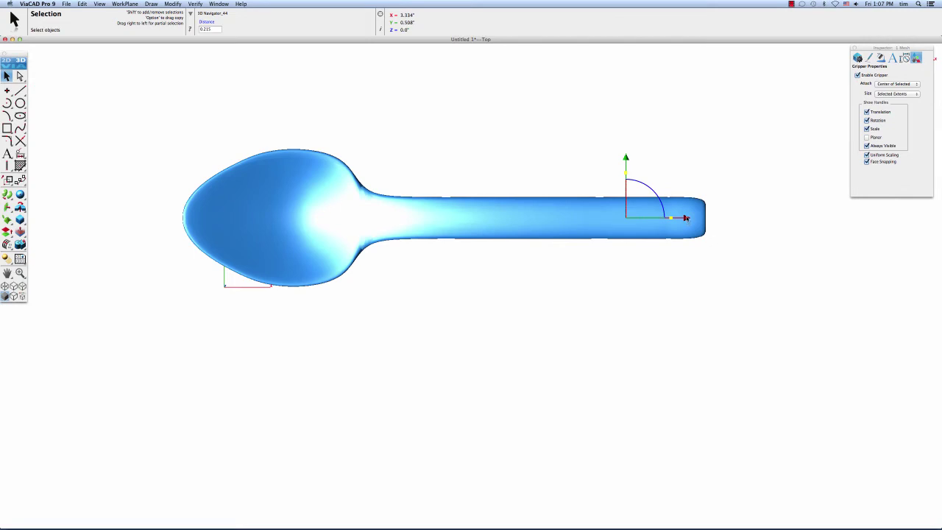
pyautogui.moveTo(686, 218); pyautogui.dragTo(752, 218)
pyautogui.click(719, 178)
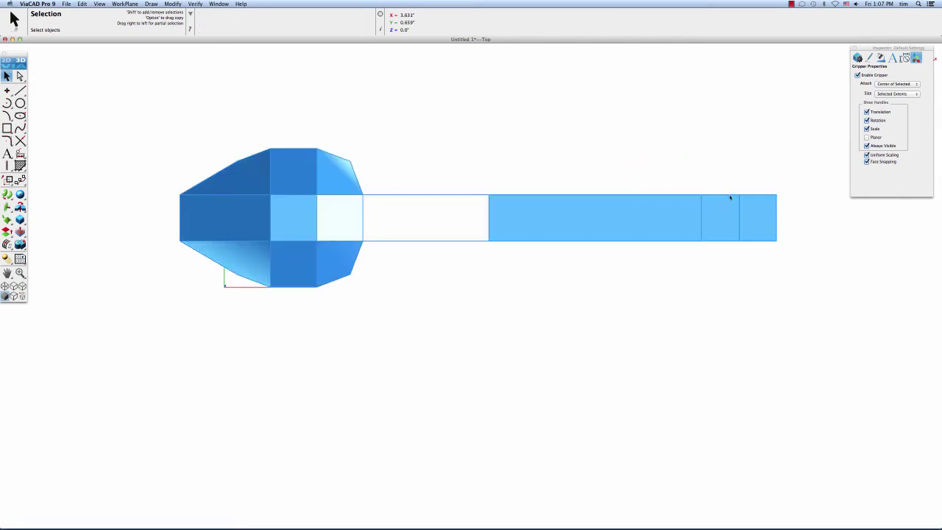
# Turn off the gripper's Uniform Scaling and widen the row of points just before the handle's free end along Y.
pyautogui.click(751, 231)
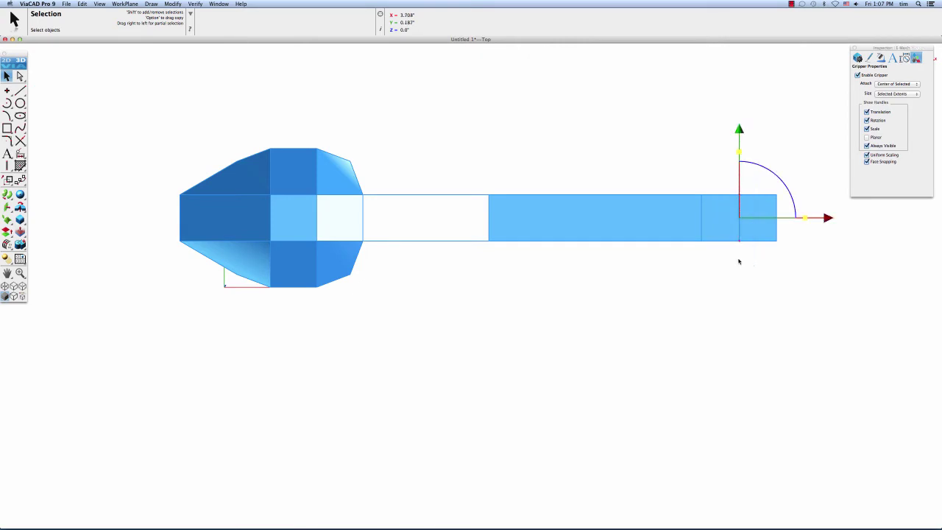
pyautogui.press('super+7')
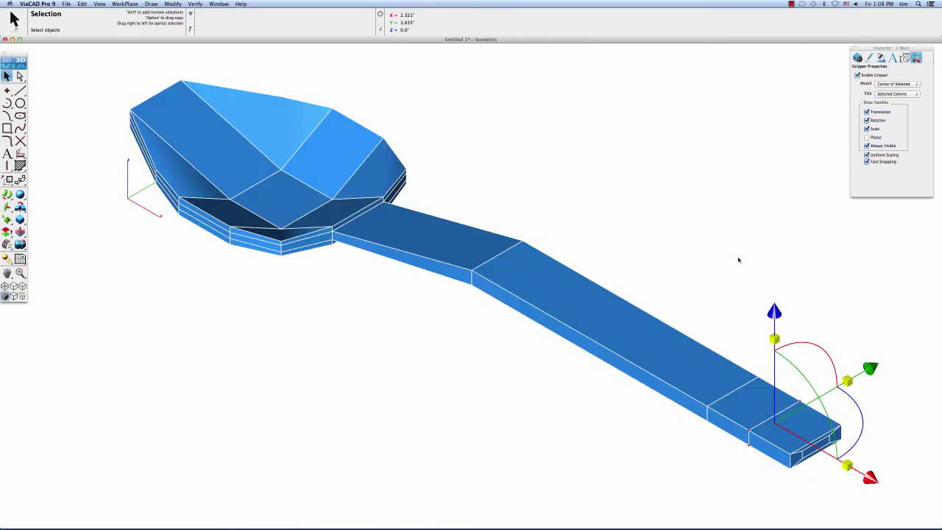
pyautogui.scroll(4, 592, 210)
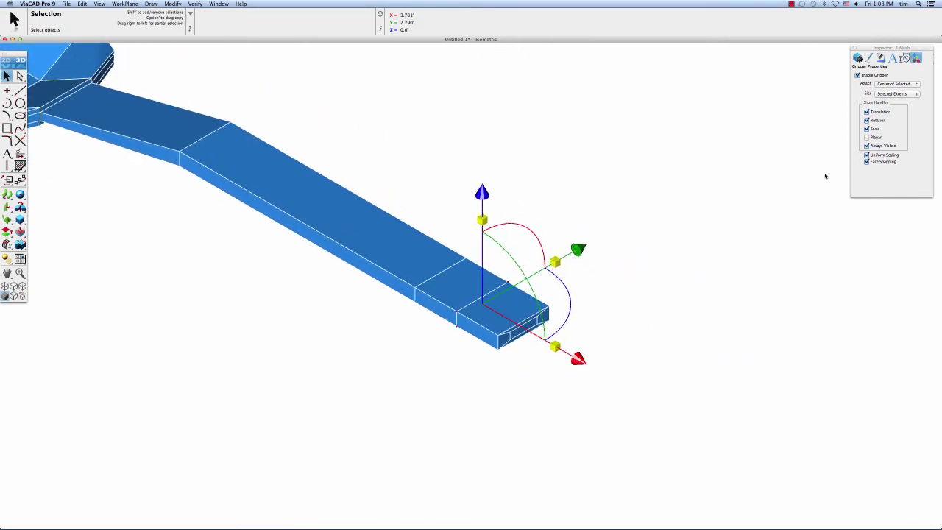
pyautogui.click(867, 156)
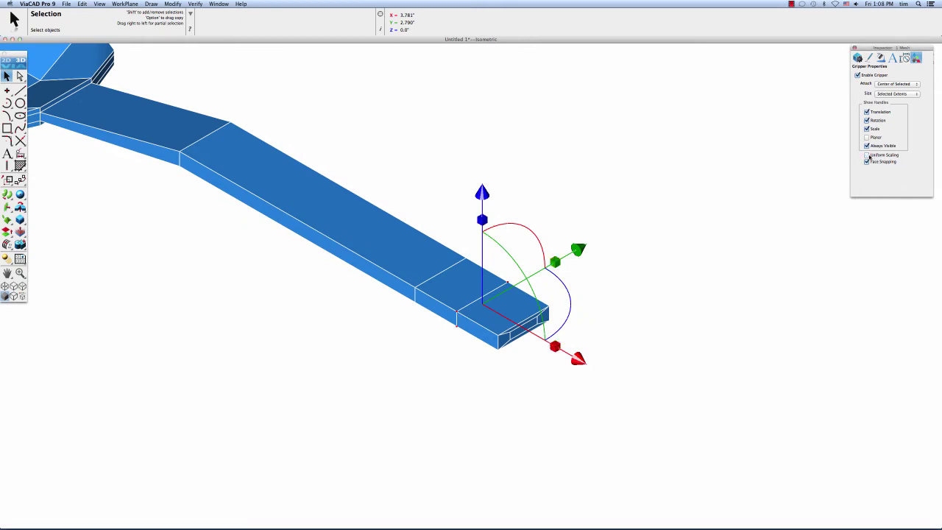
pyautogui.click(607, 270)
pyautogui.press('super+5')
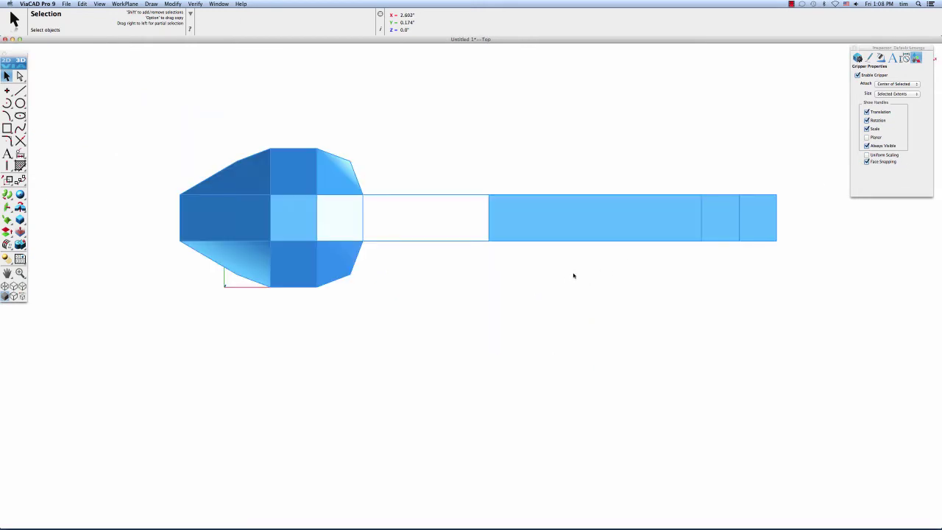
pyautogui.click(741, 218)
pyautogui.press('super+7')
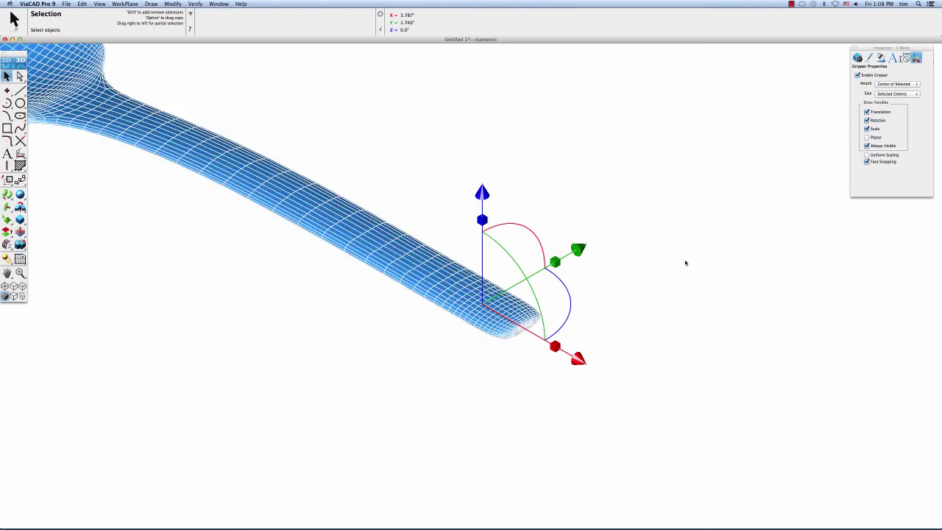
pyautogui.moveTo(555, 261); pyautogui.dragTo(638, 222)
pyautogui.click(573, 196)
pyautogui.press('F5')
pyautogui.press('F2')
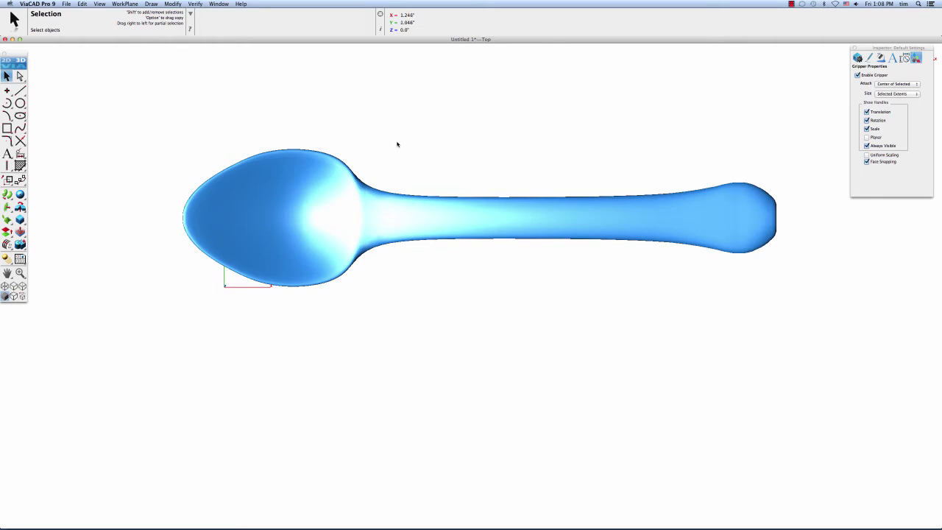
# Select the handle's points in top view and scale them along Y by about 0.698 to slim the handle.
pyautogui.moveTo(394, 130); pyautogui.dragTo(814, 312)
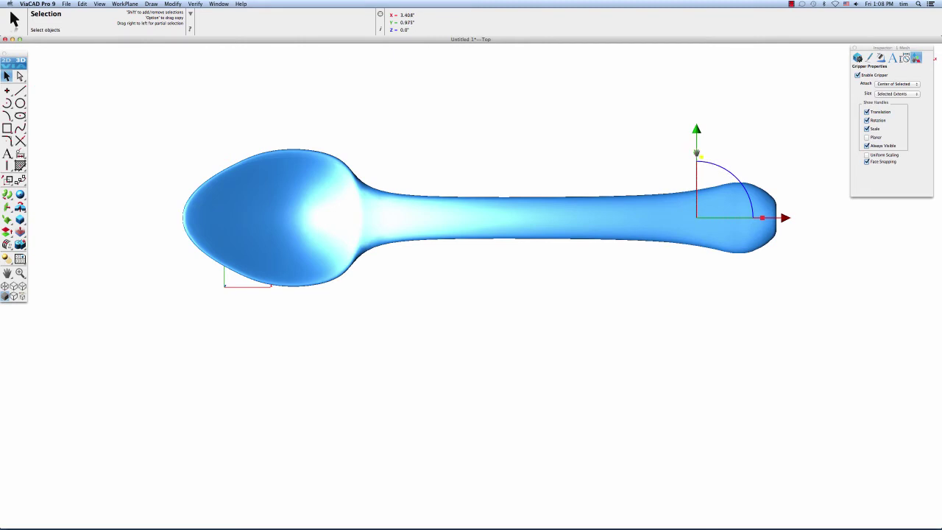
pyautogui.moveTo(697, 151); pyautogui.dragTo(695, 171)
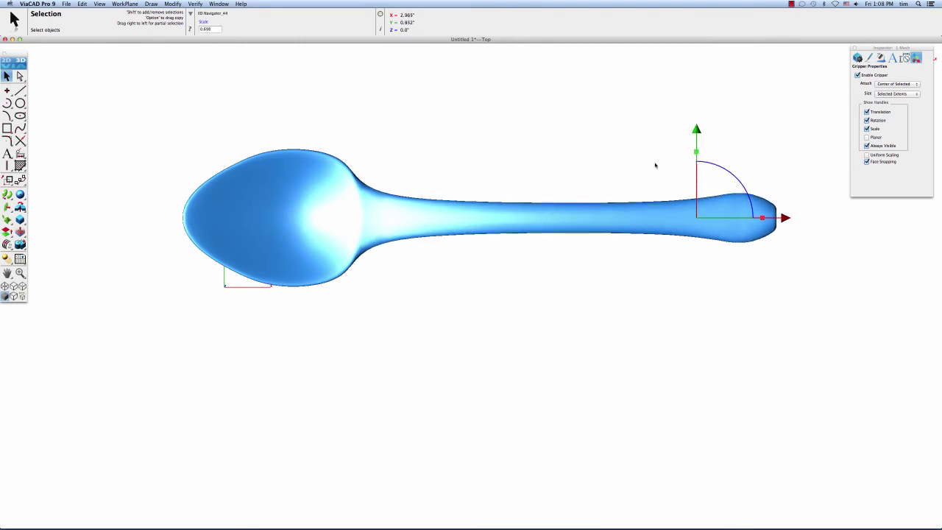
pyautogui.click(588, 156)
# Select the points on the tip half of the head and move them outward along X, away from the handle.
pyautogui.moveTo(157, 127); pyautogui.dragTo(240, 332)
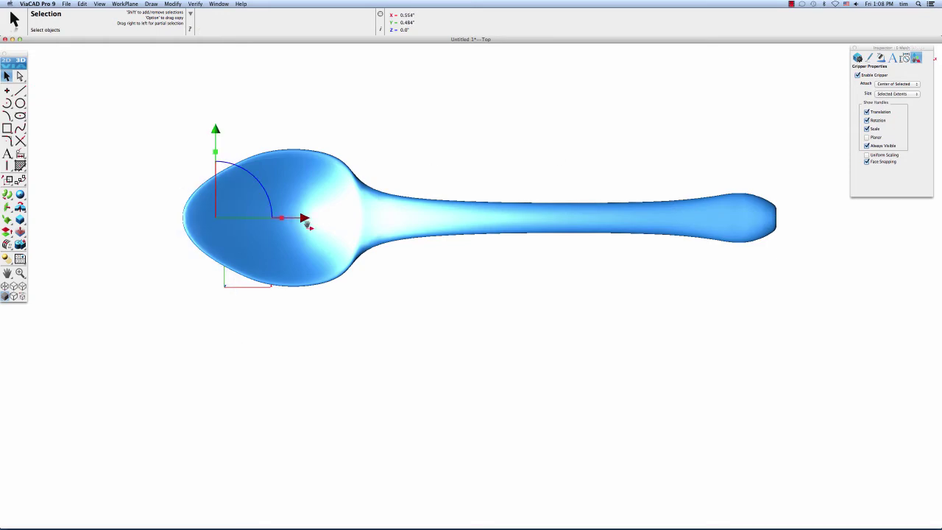
pyautogui.moveTo(305, 219)
pyautogui.mouseDown()
pyautogui.moveTo(318, 219)
pyautogui.moveTo(267, 216)
pyautogui.moveTo(297, 218)
pyautogui.moveTo(286, 218)
pyautogui.mouseUp()
pyautogui.click(142, 215)
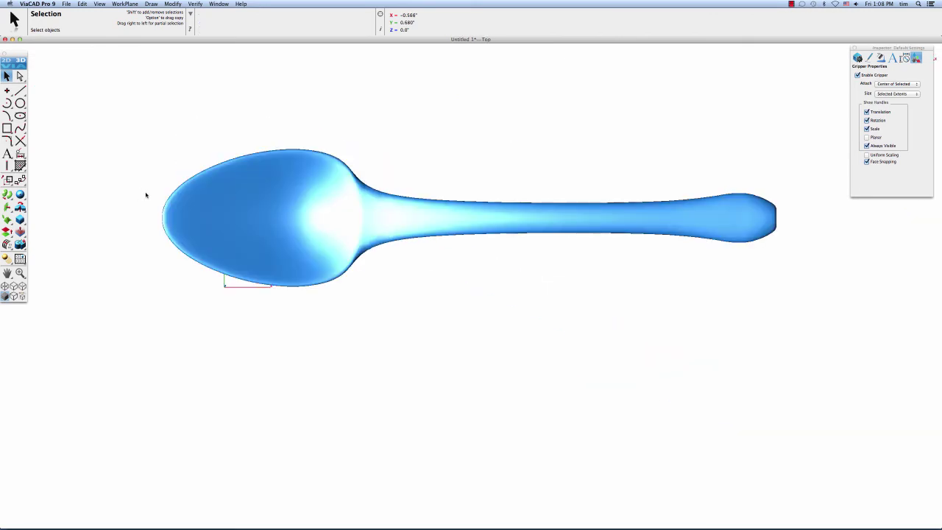
# Move only the outermost tip points of the head back along X toward the handle to round the tip.
pyautogui.click(157, 199)
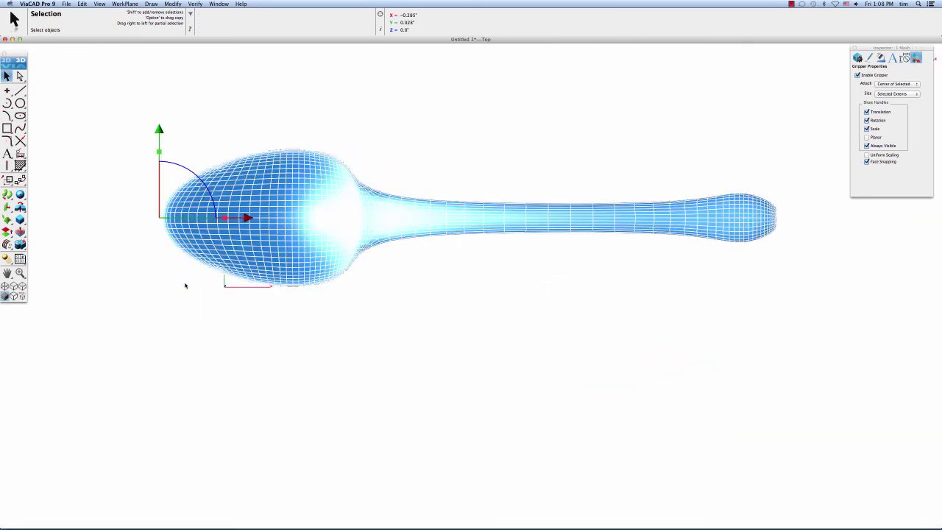
pyautogui.moveTo(248, 218); pyautogui.dragTo(268, 219)
pyautogui.click(365, 287)
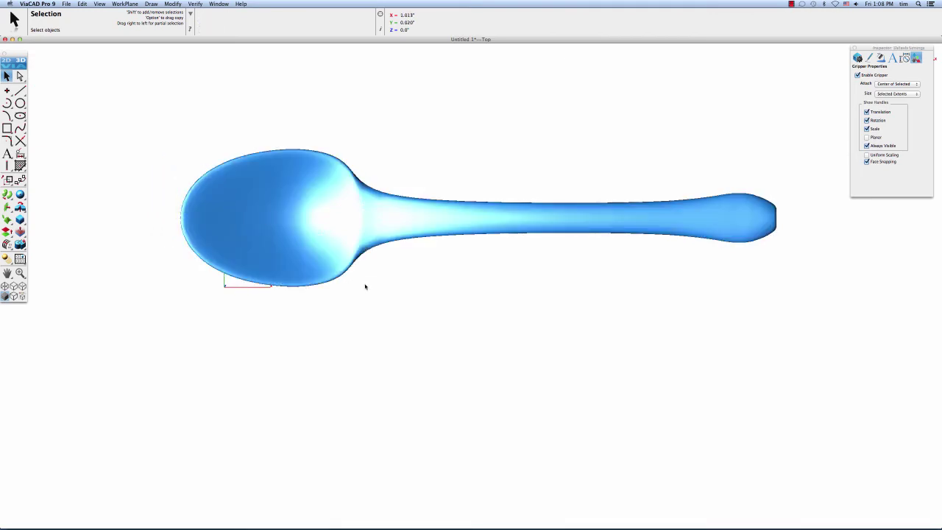
pyautogui.press('Home')
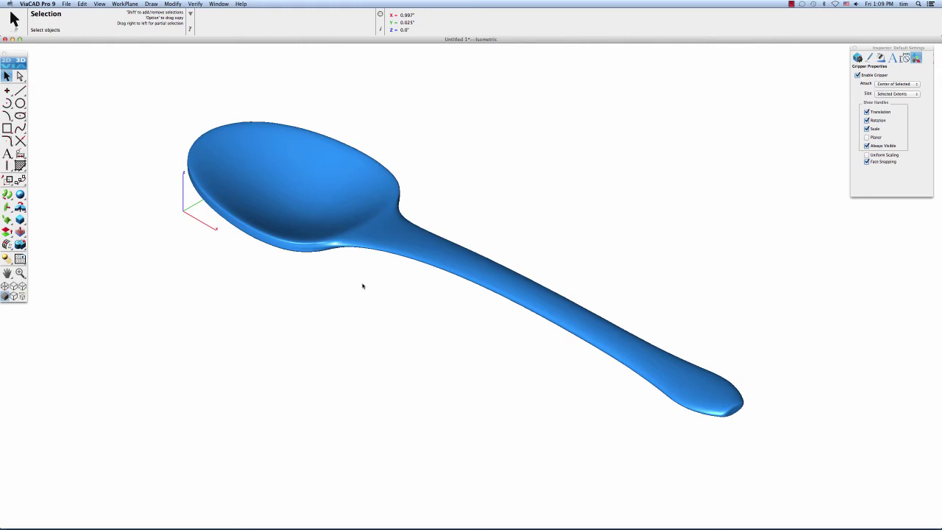
# Create a size A drawing sheet showing the spoon mesh in top view with Model To Sheet.
pyautogui.click(244, 148)
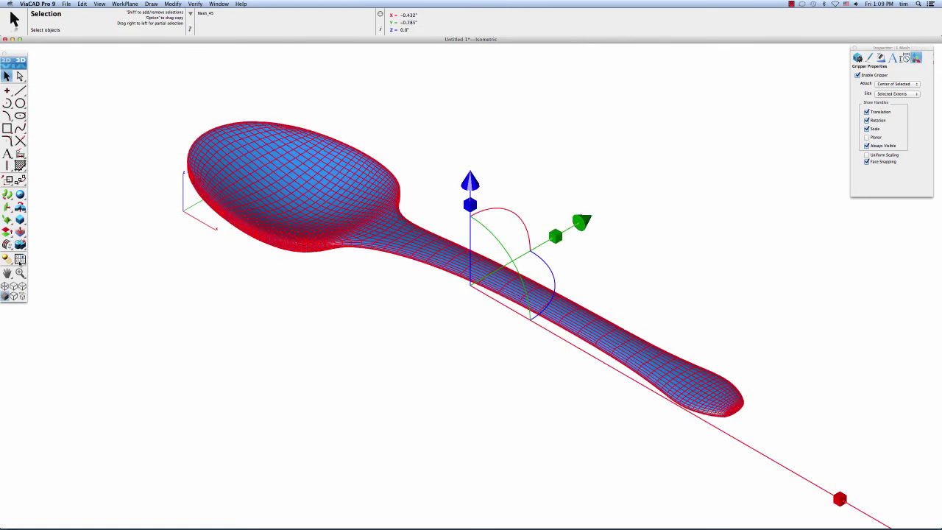
pyautogui.click(19, 260)
pyautogui.click(429, 273)
pyautogui.click(427, 284)
pyautogui.click(553, 260)
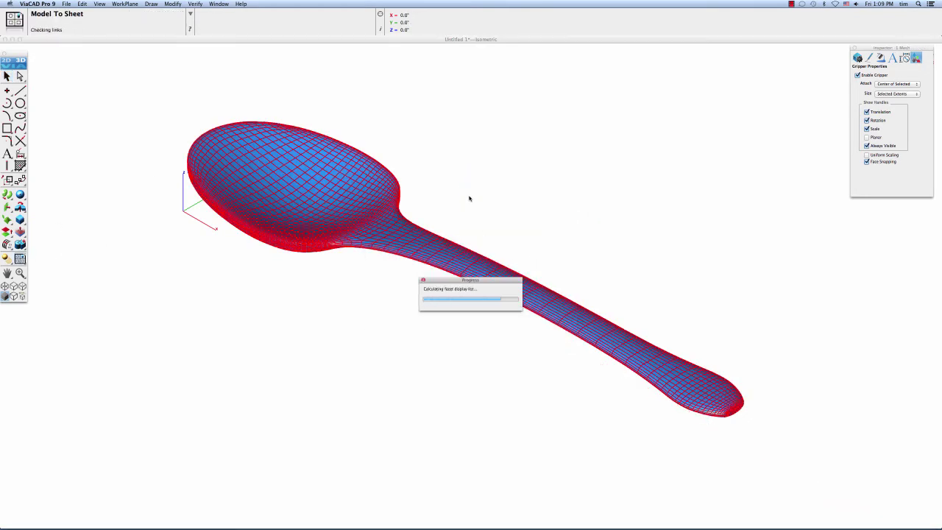
pyautogui.click(472, 170)
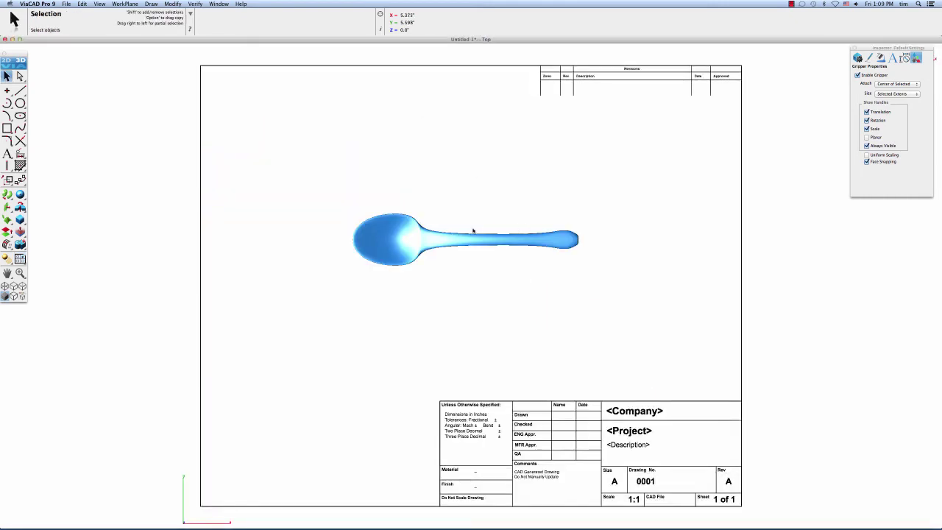
# Select the spoon mesh on the sheet and generate its bounding box as a block.
pyautogui.click(405, 241)
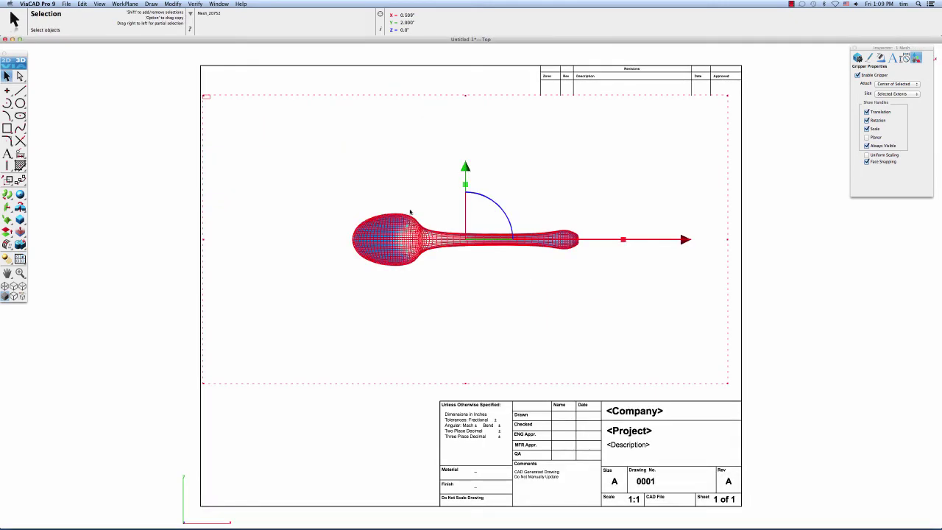
pyautogui.click(195, 4)
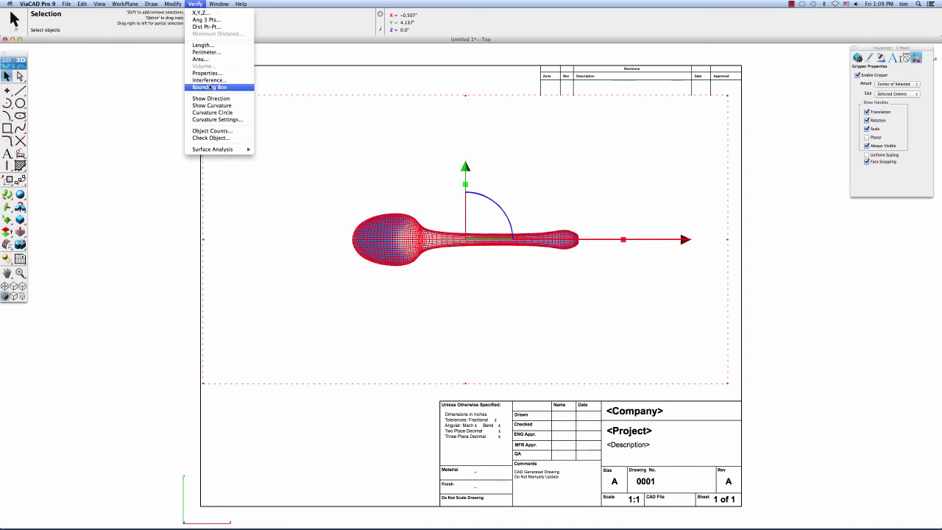
pyautogui.click(209, 86)
pyautogui.click(469, 170)
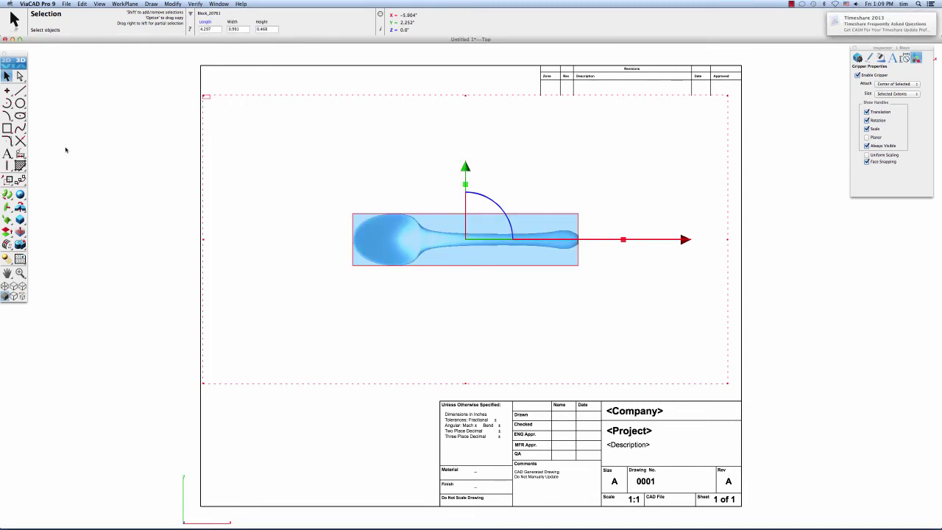
# Dimension the bounding block's overall length with Smart Dimension, placing the dimension below the spoon.
pyautogui.click(20, 153)
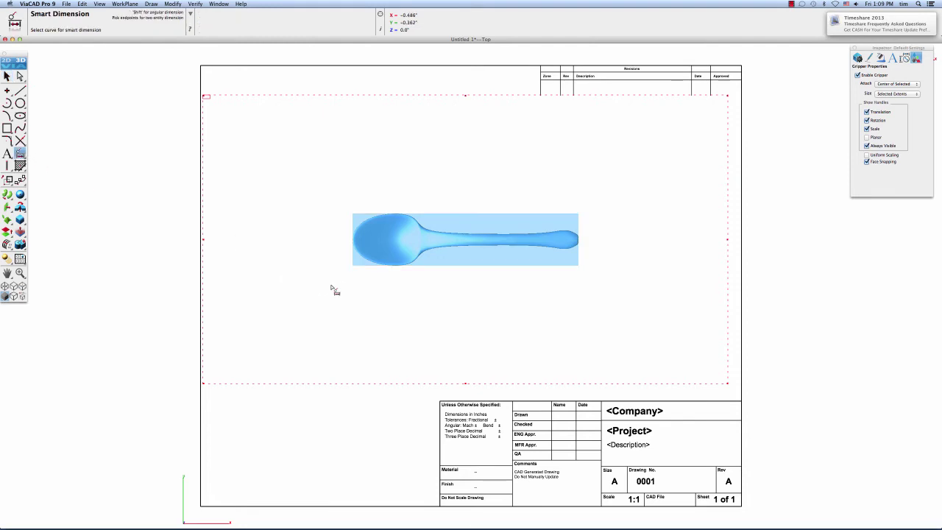
pyautogui.click(353, 266)
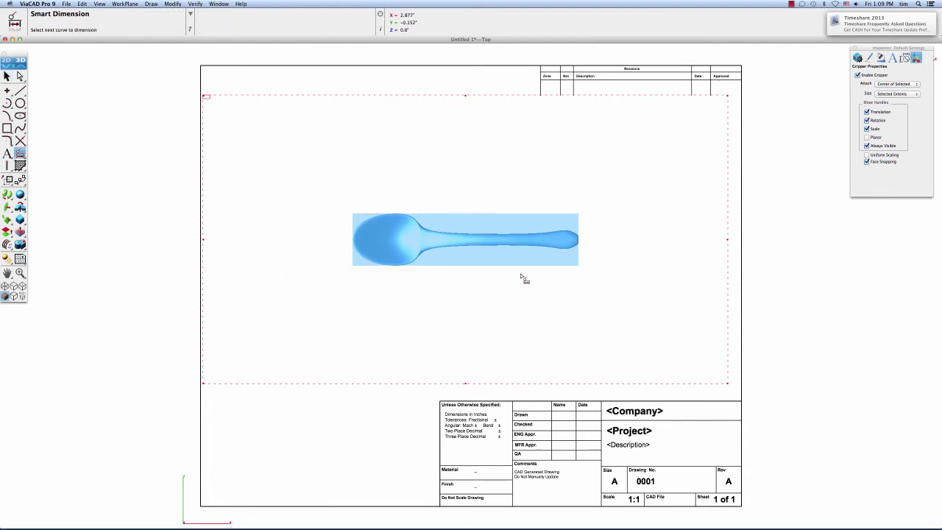
pyautogui.click(578, 267)
pyautogui.click(471, 294)
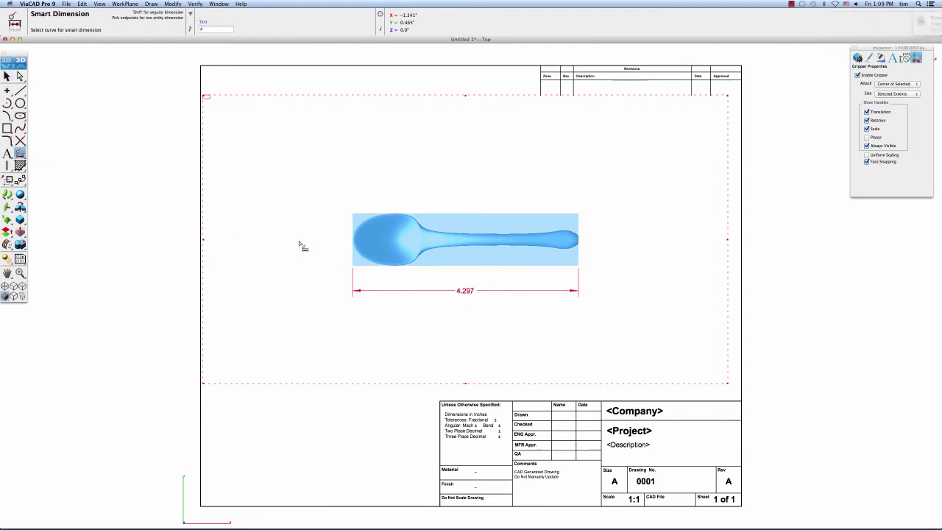
# Dimension the bounding block's width between its two corners at the head end, placing the dimension beside the head.
pyautogui.click(354, 271)
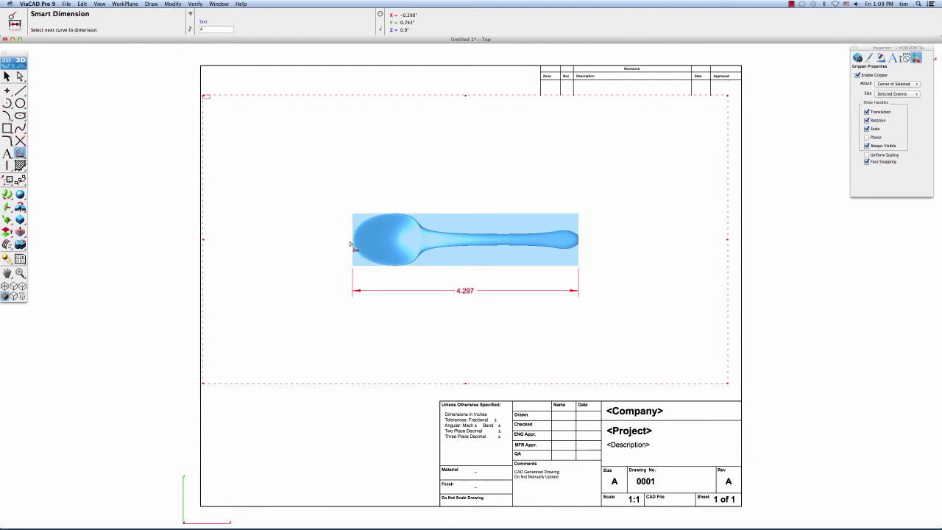
pyautogui.click(353, 213)
pyautogui.press('Escape')
pyautogui.click(329, 245)
pyautogui.click(7, 76)
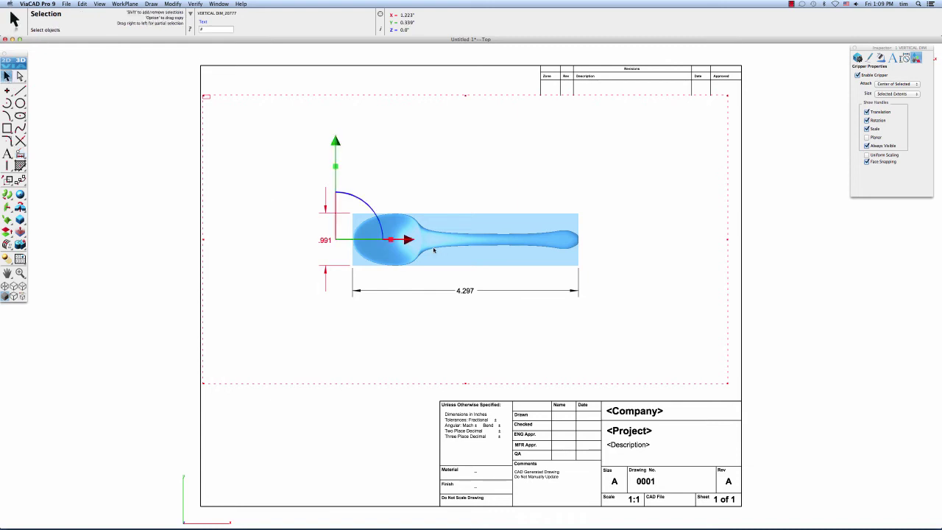
# Remove the links from the bounding block, then delete the block while keeping its two dimensions on the sheet.
pyautogui.click(454, 222)
pyautogui.click(451, 221)
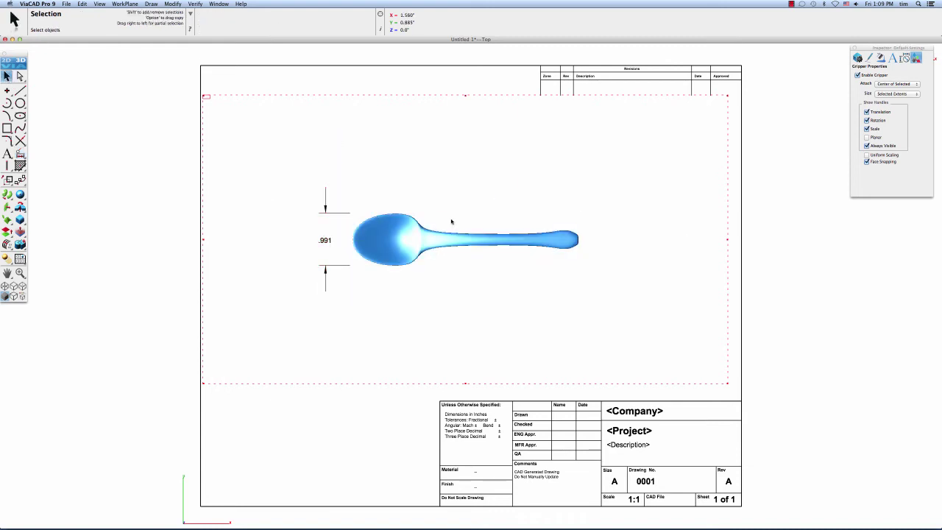
pyautogui.click(448, 218)
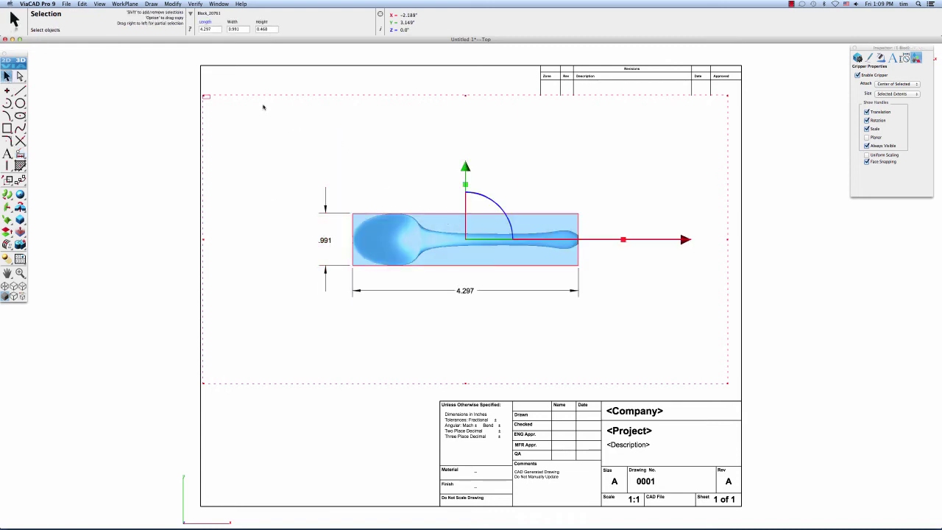
pyautogui.click(82, 4)
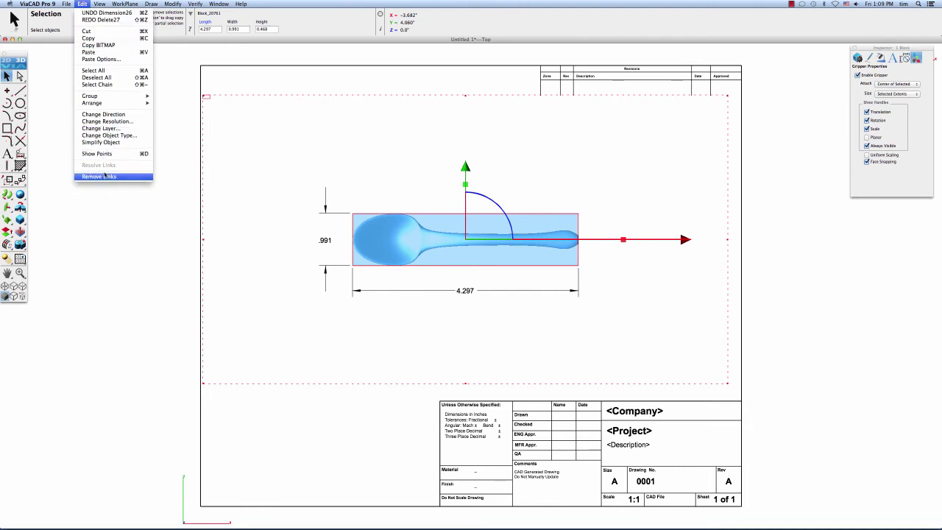
pyautogui.click(105, 175)
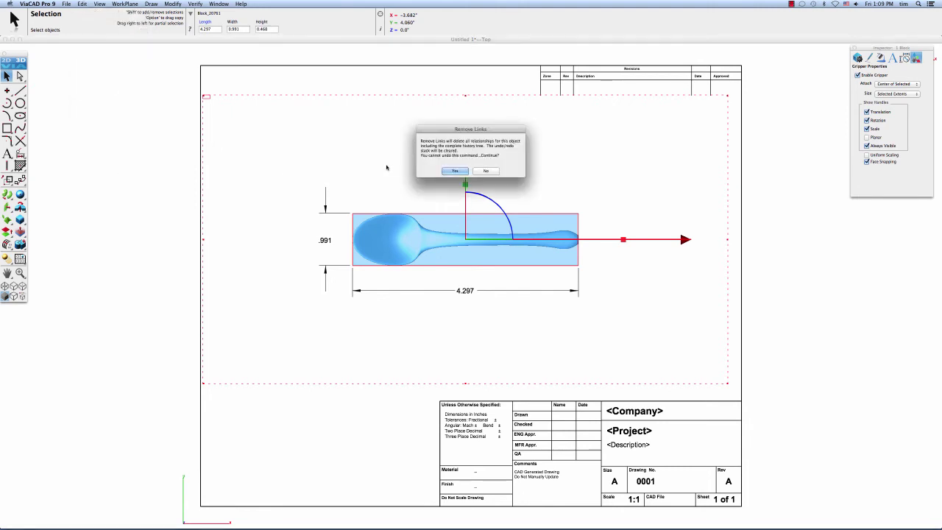
pyautogui.click(455, 170)
pyautogui.click(447, 201)
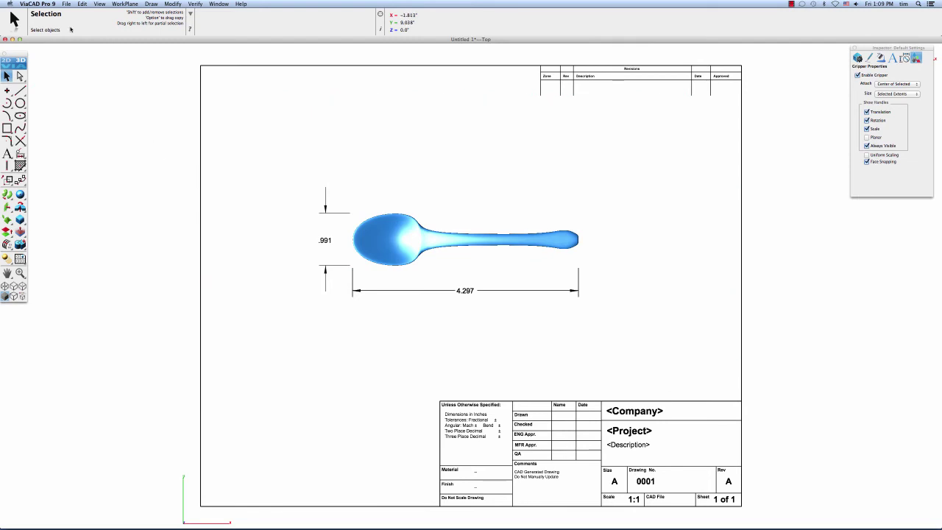
# Fit the drawing to the printable area in Page Layout and decline preserving the annotation print sizes.
pyautogui.click(66, 3)
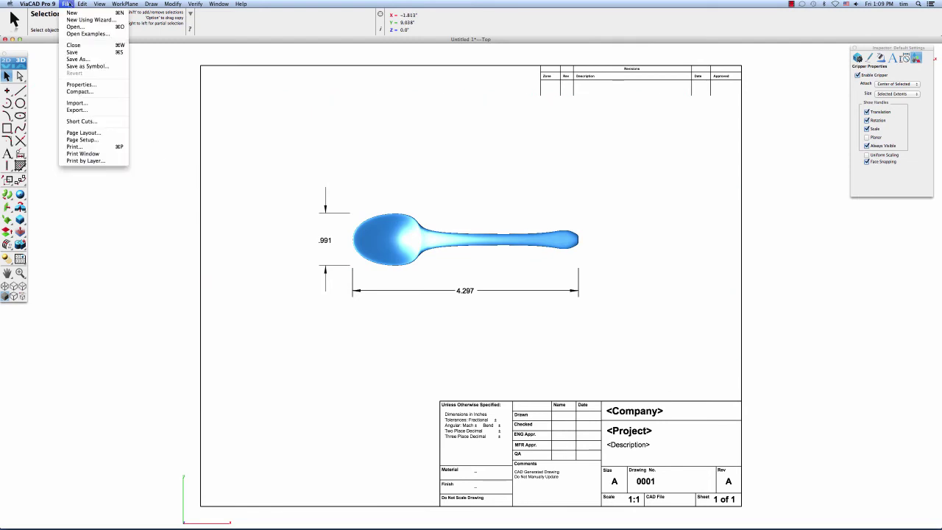
pyautogui.click(82, 132)
pyautogui.click(544, 238)
pyautogui.click(502, 329)
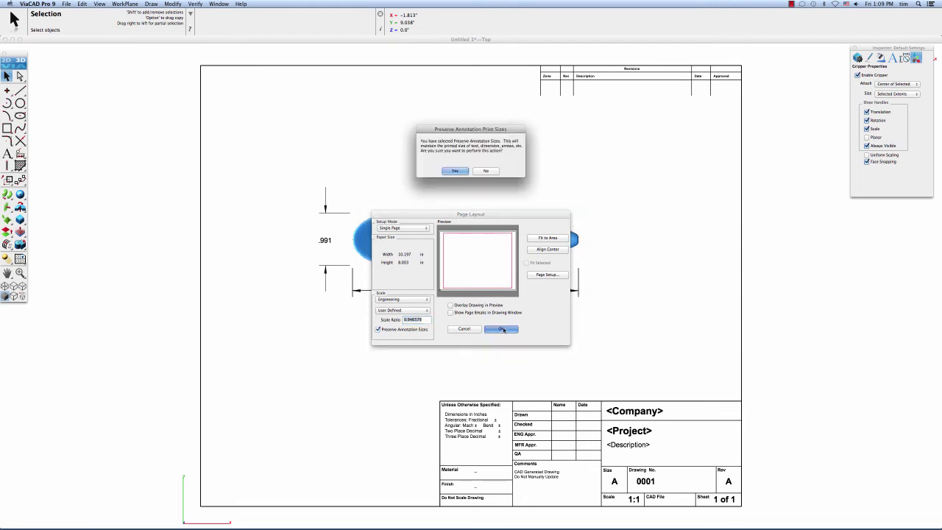
pyautogui.click(479, 171)
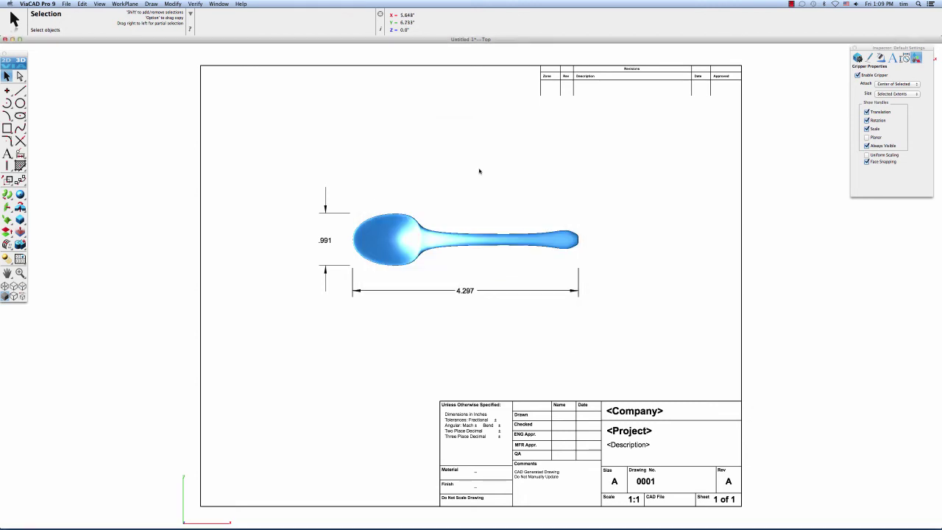
# Print the sheet as a mailed PDF, then reposition and enlarge the new message window in Mail.
pyautogui.click(66, 4)
pyautogui.click(77, 148)
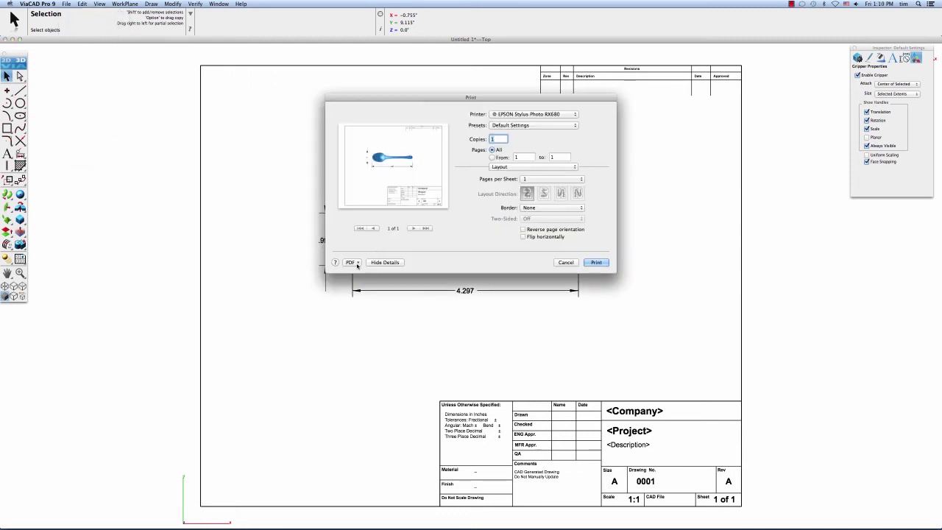
pyautogui.click(352, 262)
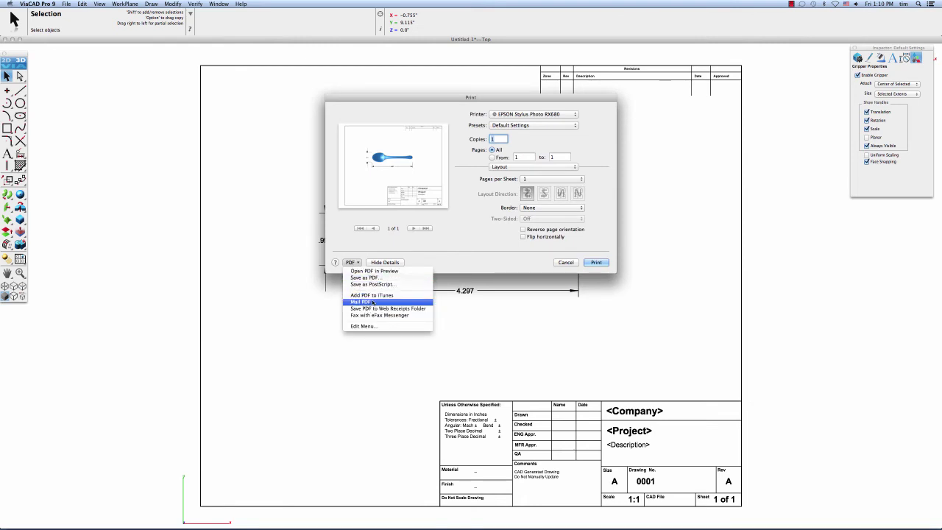
pyautogui.click(370, 301)
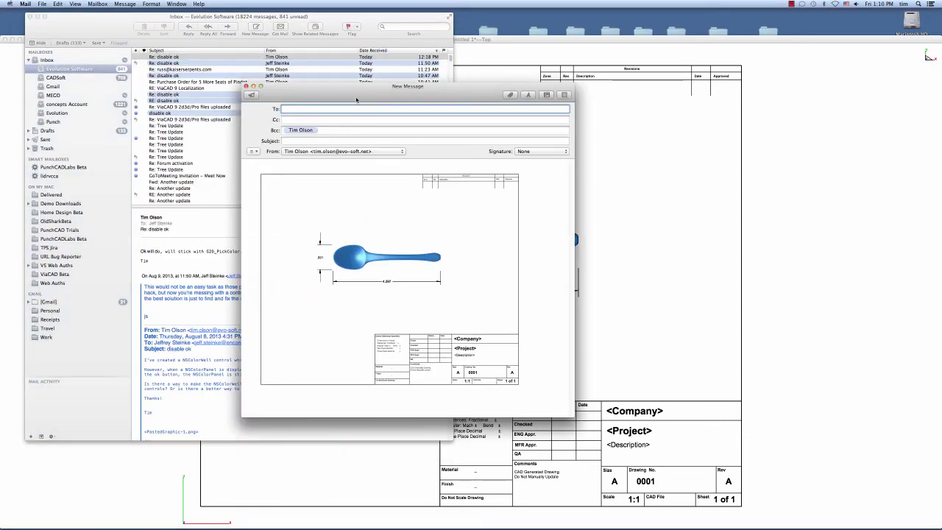
pyautogui.moveTo(356, 99)
pyautogui.mouseDown()
pyautogui.moveTo(203, 22)
pyautogui.moveTo(214, 32)
pyautogui.mouseUp()
pyautogui.moveTo(430, 349); pyautogui.dragTo(531, 427)
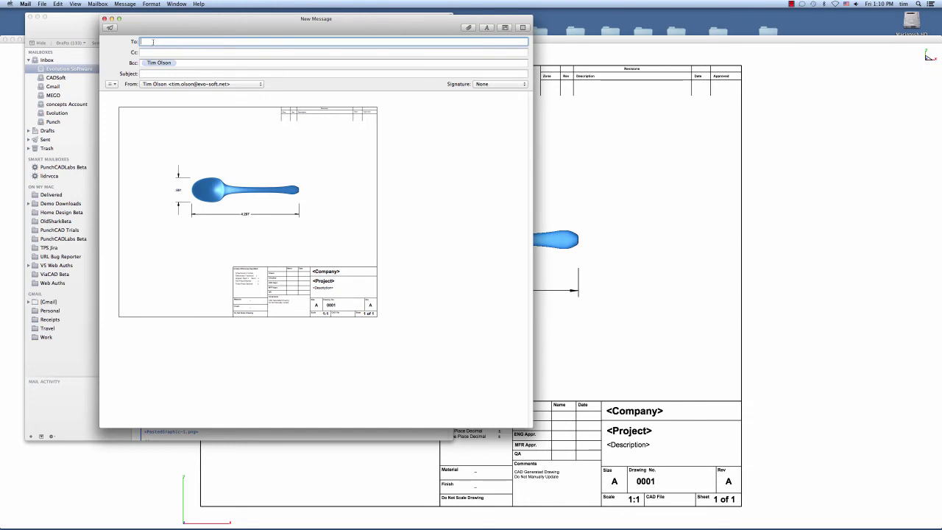
# Address the message to the recipient, enter the subject "for review", send it and return to the ViaCAD drawing.
pyautogui.press('Return')
pyautogui.press('Tab')
pyautogui.press('Tab')
pyautogui.press('Tab')
pyautogui.write('s')
pyautogui.write('xami')
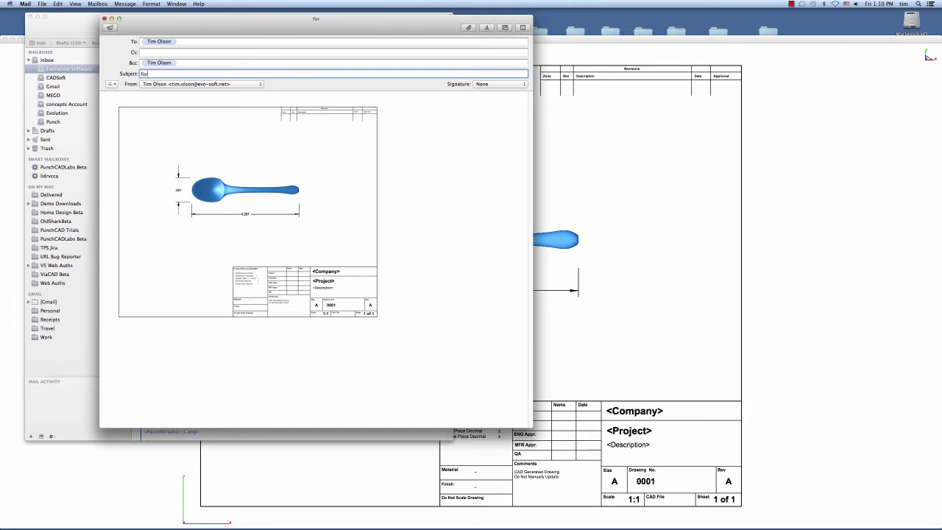
pyautogui.write('review')
pyautogui.click(110, 28)
pyautogui.click(526, 164)
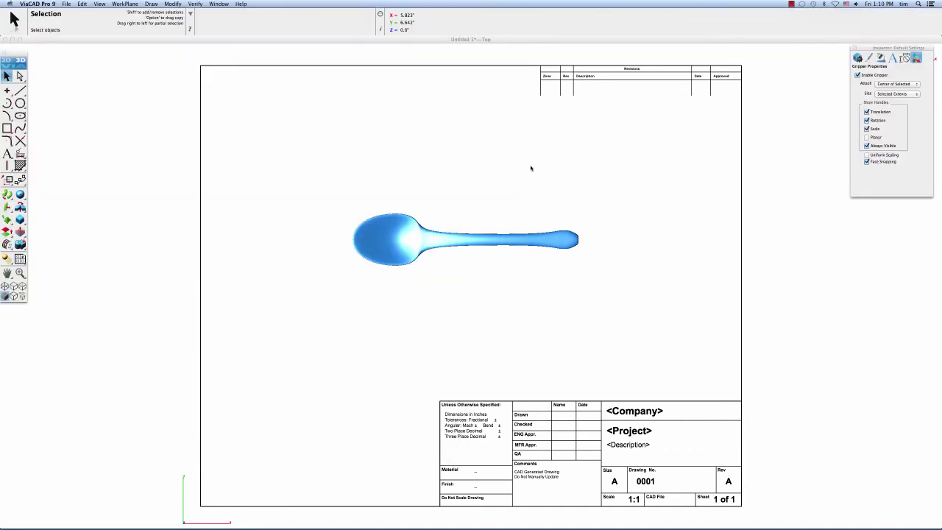
pyautogui.click(172, 113)
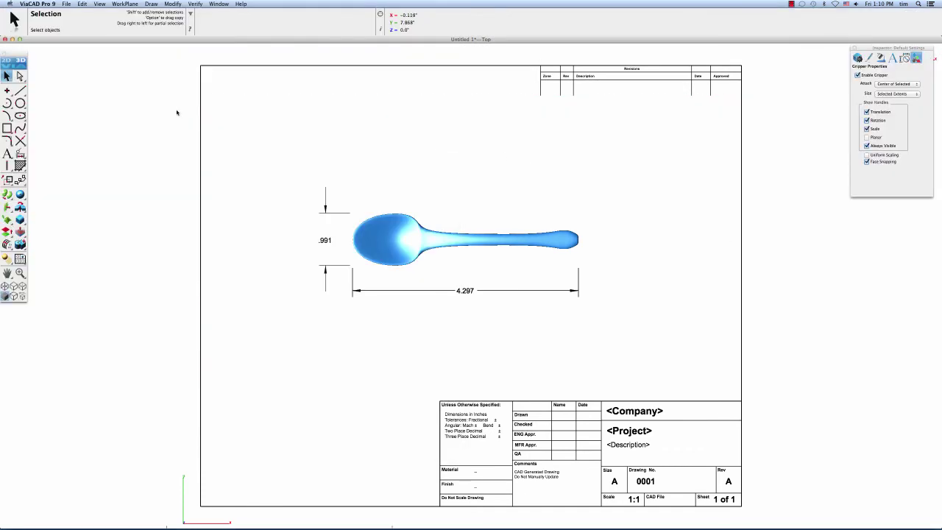
# Print the sheet to a PDF saved as "test" on the Desktop, replacing the existing file.
pyautogui.click(66, 3)
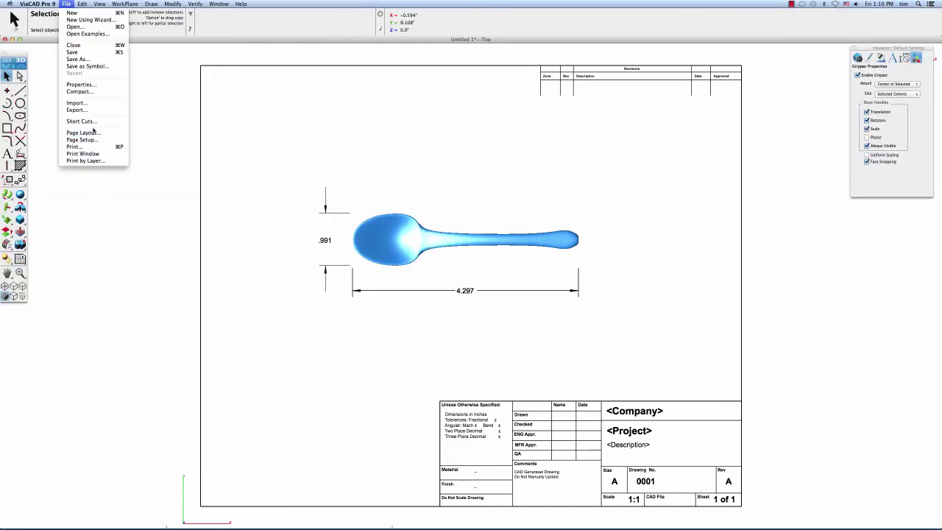
pyautogui.click(82, 139)
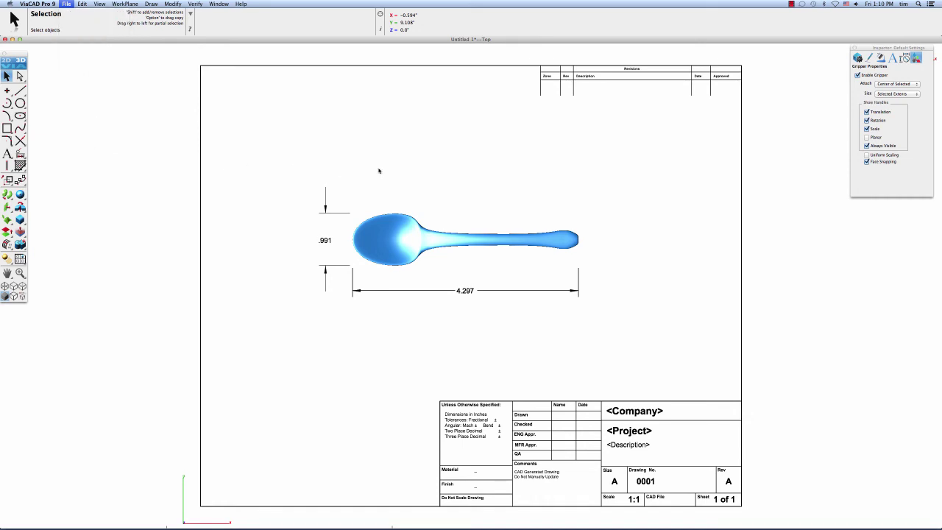
pyautogui.click(351, 262)
pyautogui.click(365, 278)
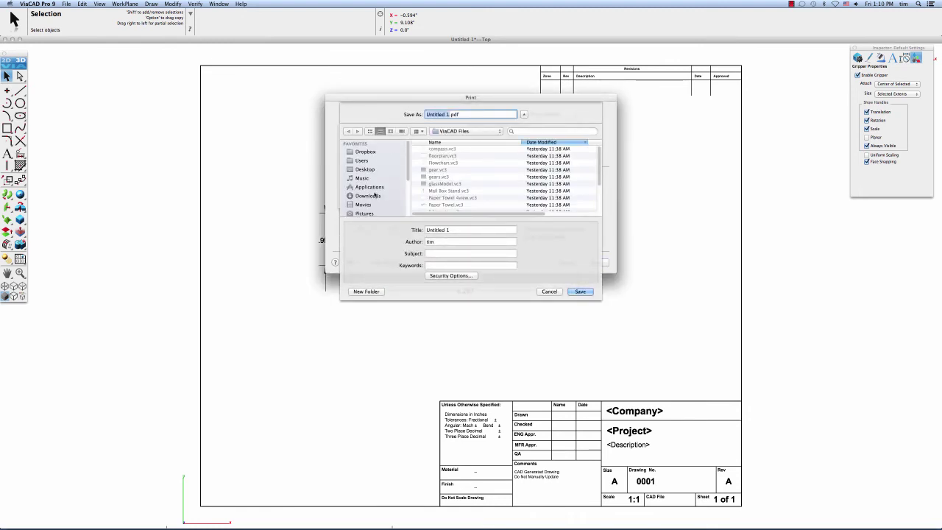
pyautogui.click(368, 176)
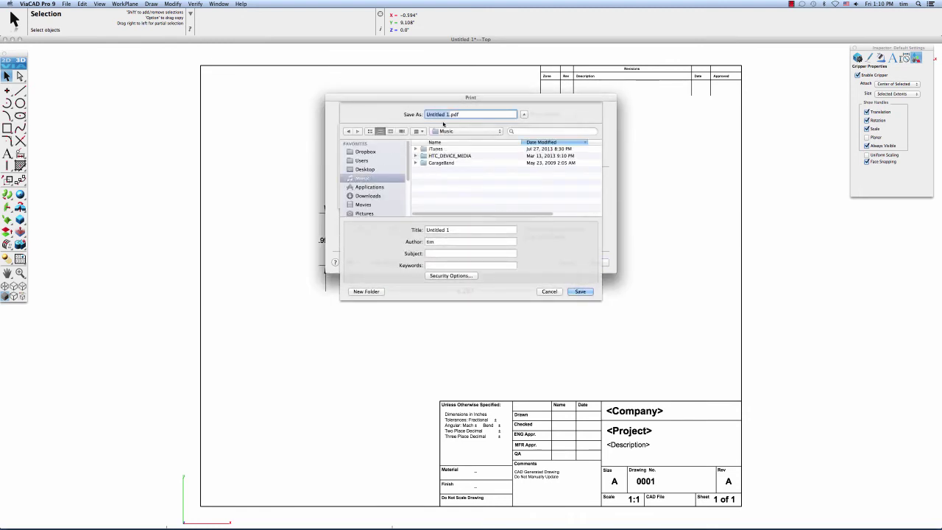
pyautogui.click(373, 169)
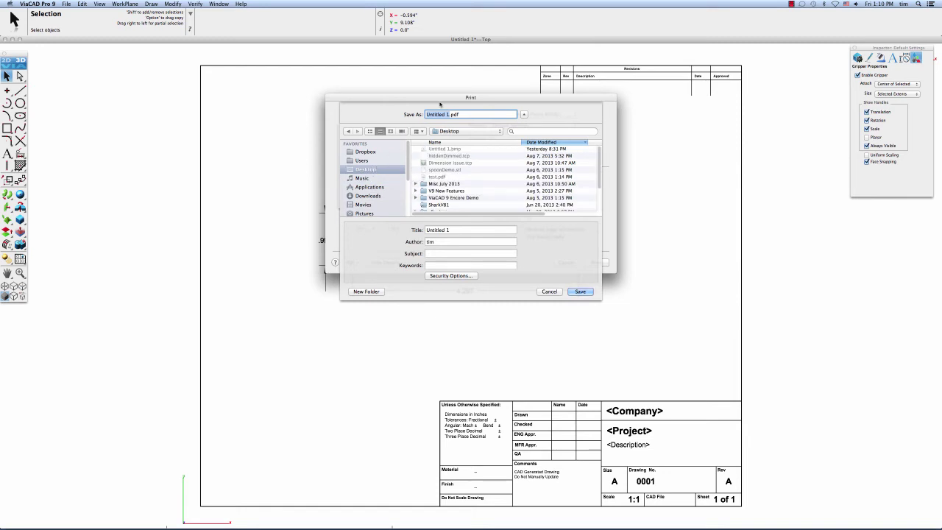
pyautogui.write('test')
pyautogui.click(580, 291)
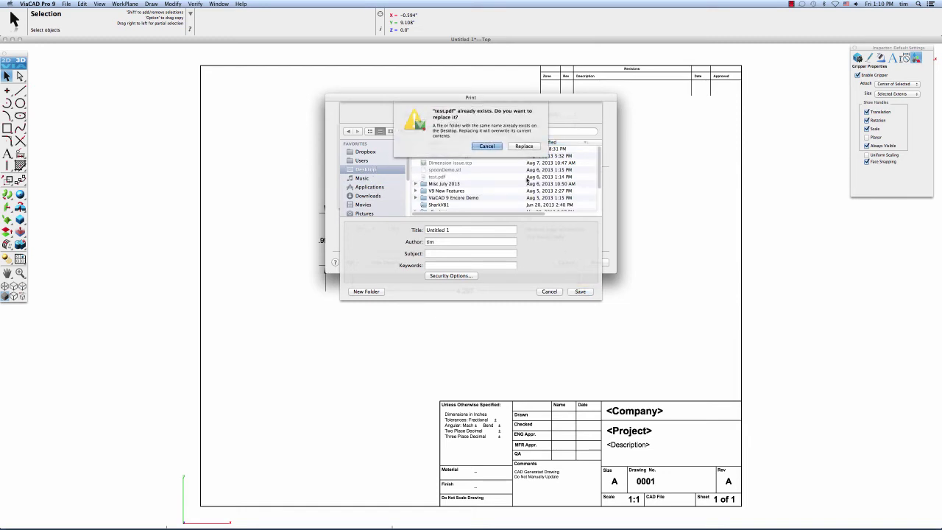
pyautogui.click(524, 145)
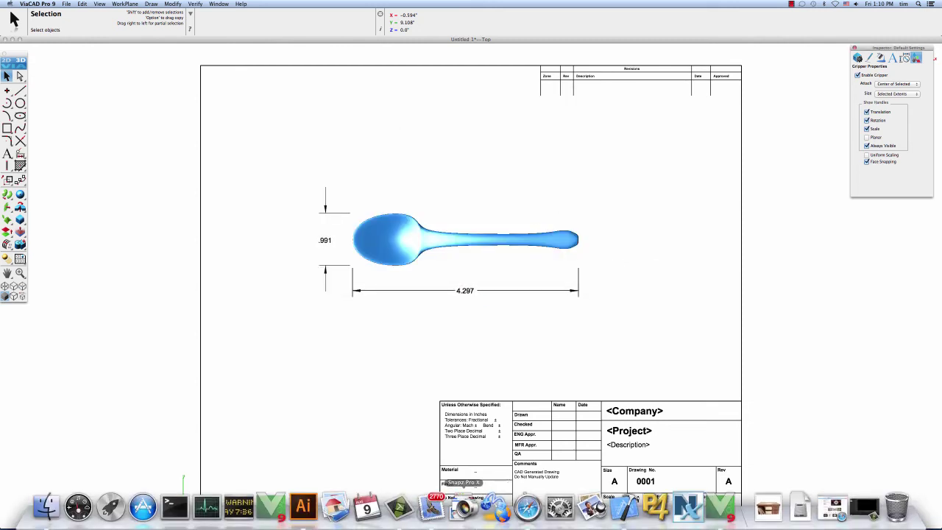
# Switch to Illustrator and open test.pdf from the Desktop.
pyautogui.click(304, 506)
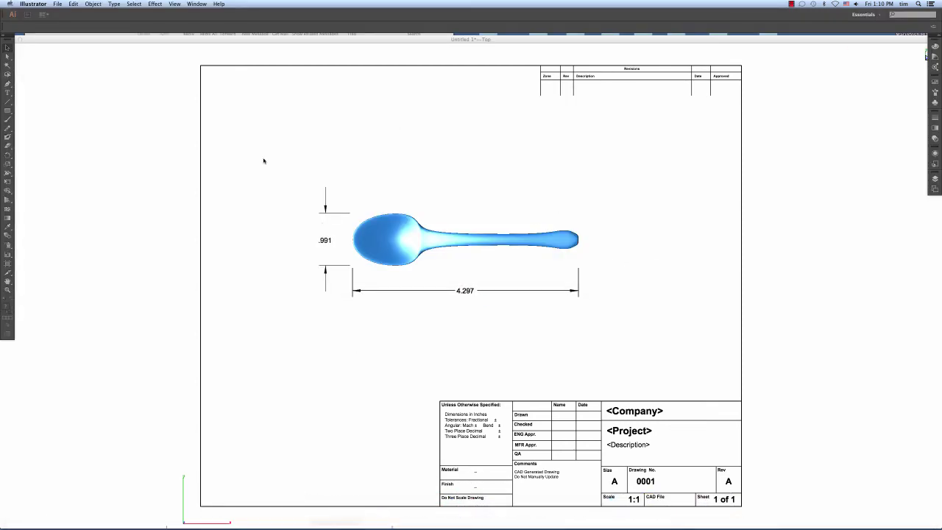
pyautogui.click(57, 3)
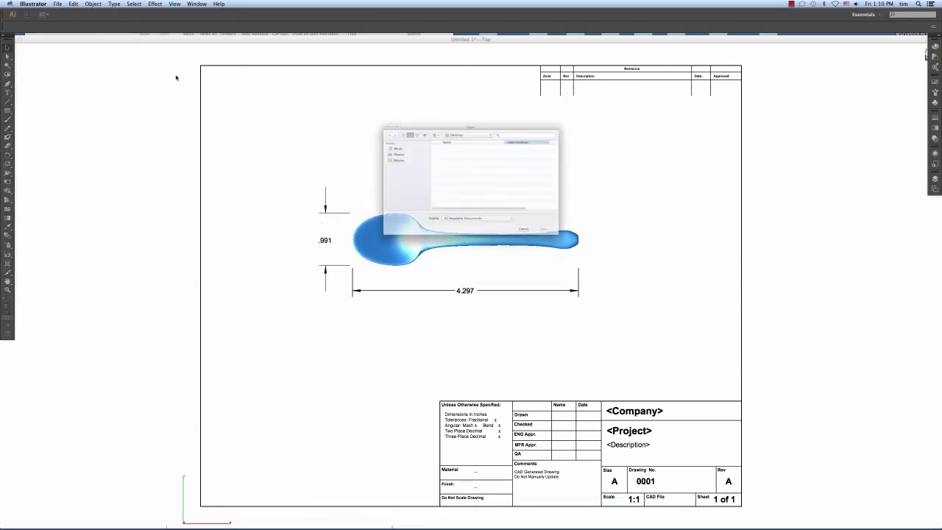
pyautogui.click(431, 135)
pyautogui.click(580, 253)
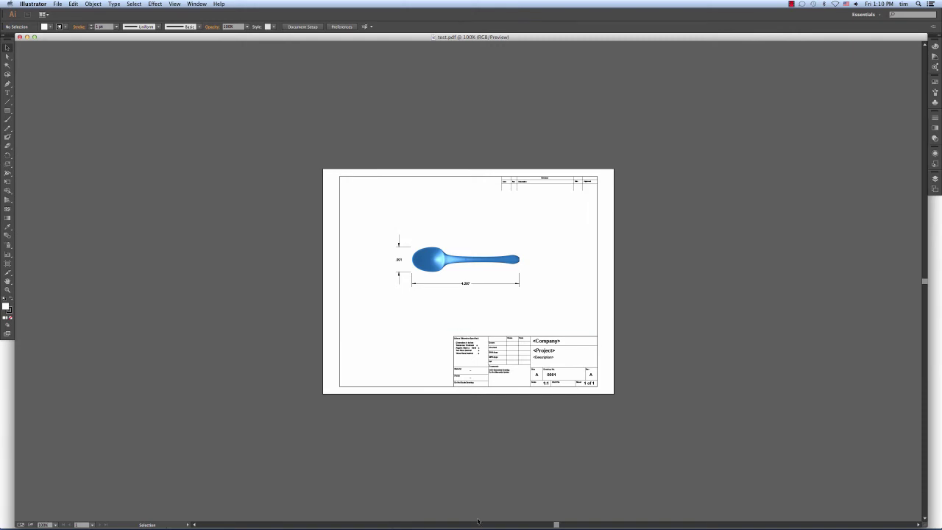
# Switch back to ViaCAD and, in Concept Explorer's layer list, make Layer1 the active visible layer and hide Sheet View 1.
pyautogui.moveTo(482, 524)
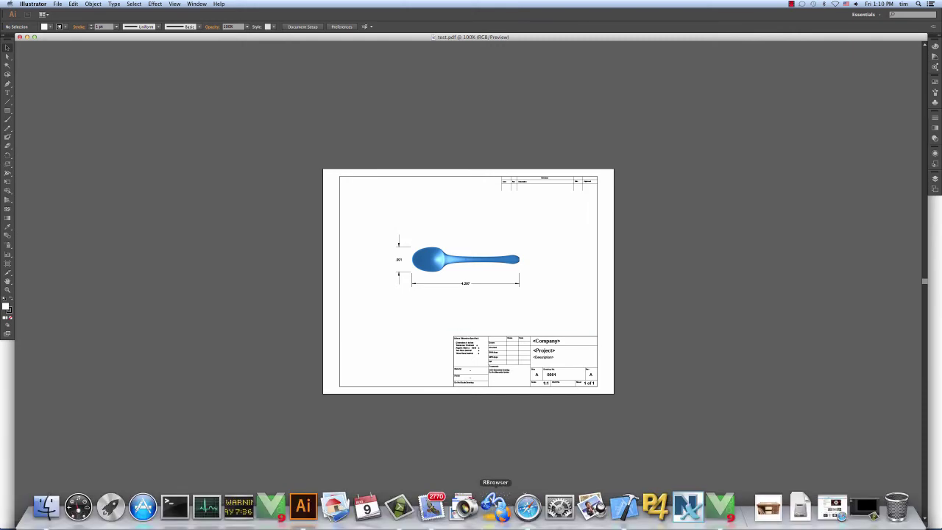
pyautogui.click(721, 506)
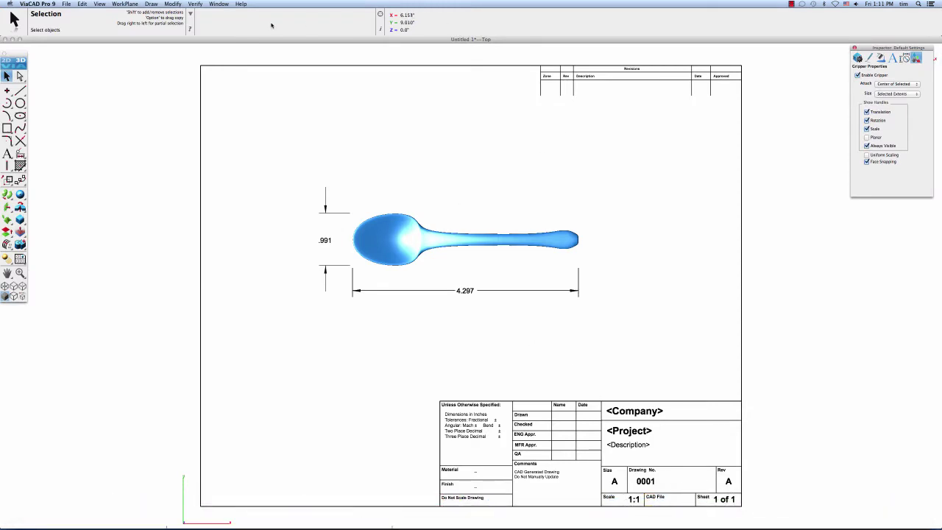
pyautogui.click(219, 4)
pyautogui.click(235, 59)
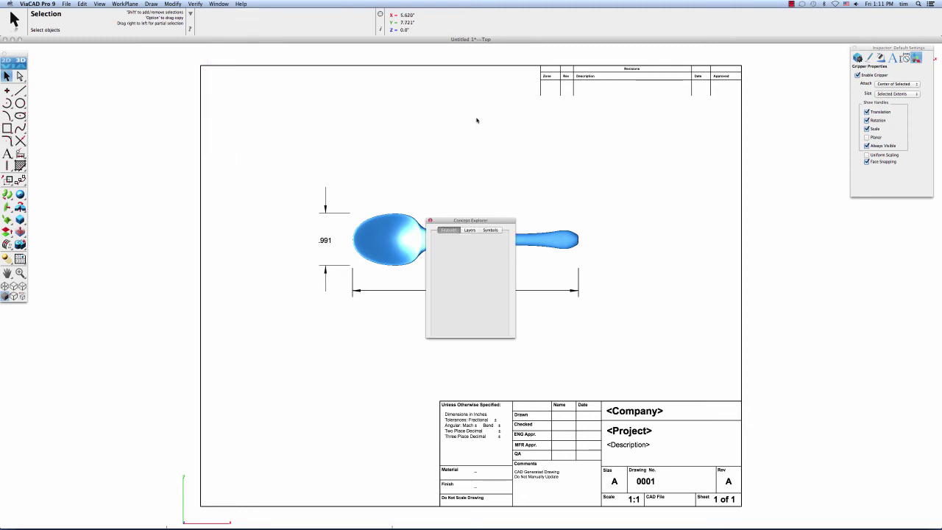
pyautogui.click(472, 230)
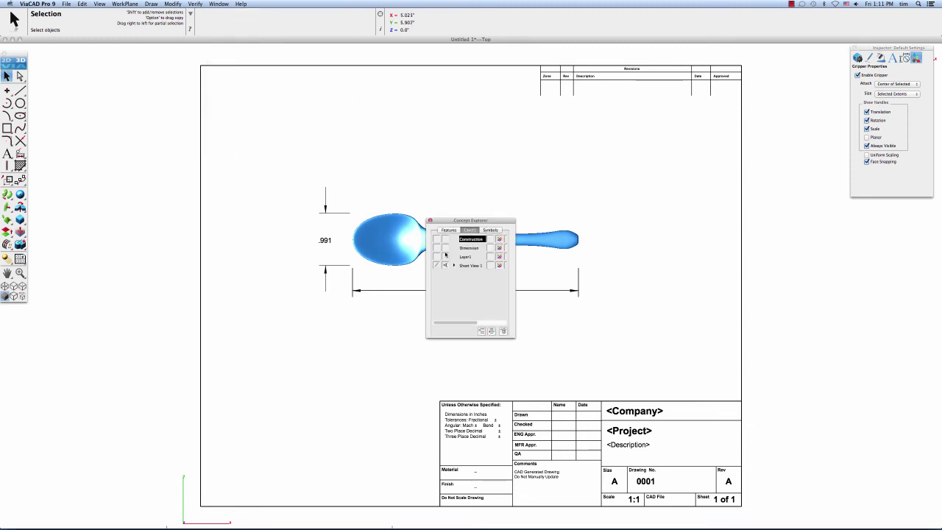
pyautogui.rightClick(445, 255)
pyautogui.click(457, 272)
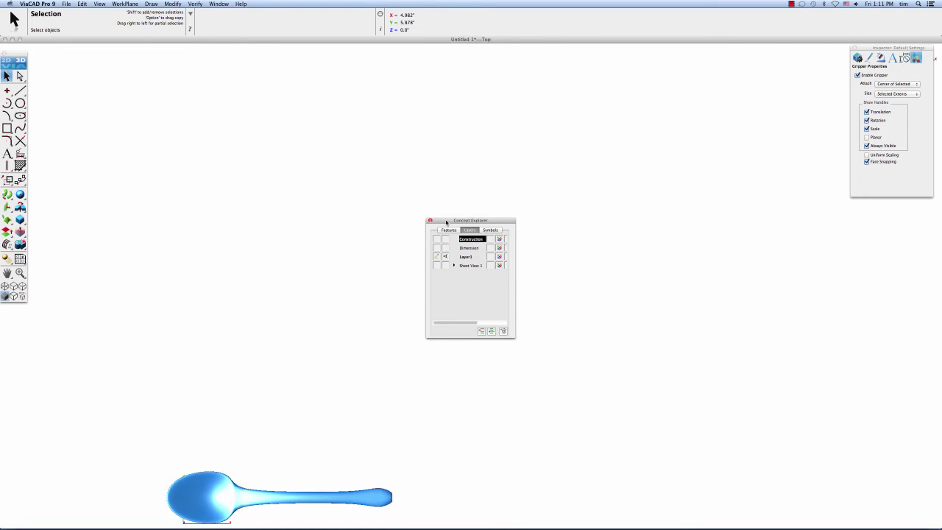
# Move the Concept Explorer palette clear of the spoon, near the Inspector, and display the PhotoRender tools.
pyautogui.moveTo(446, 220); pyautogui.dragTo(753, 173)
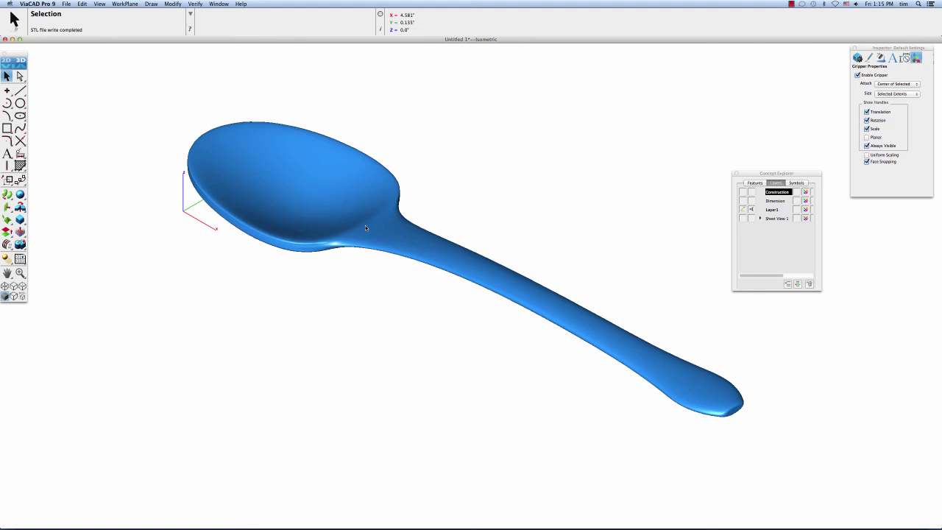
pyautogui.click(218, 4)
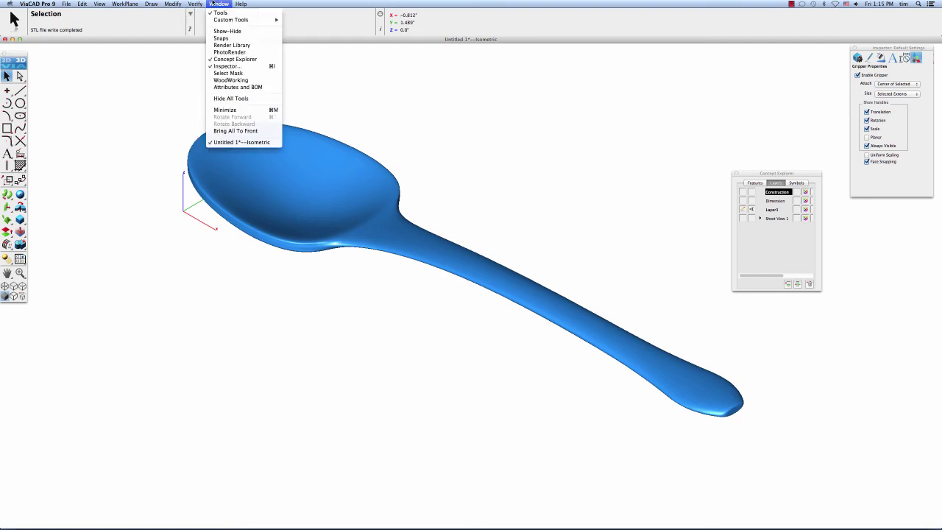
pyautogui.click(232, 53)
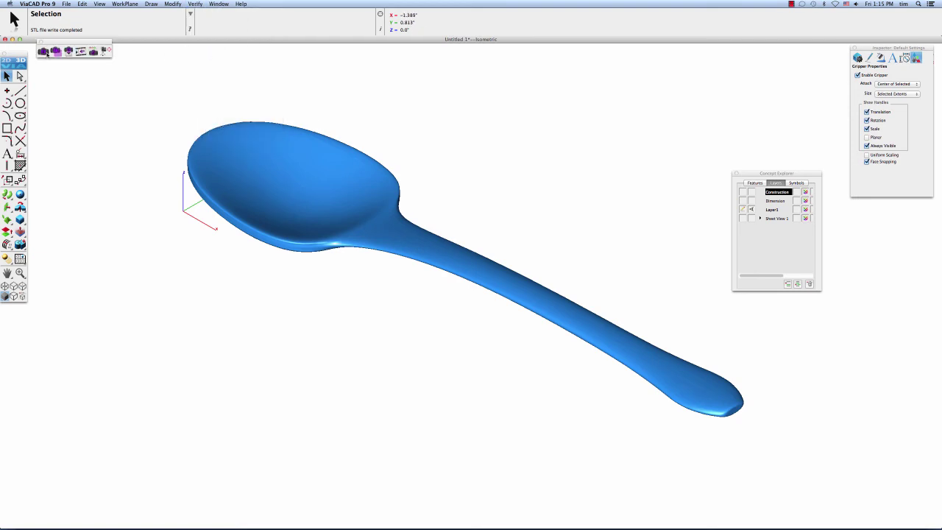
# Change the spoon mesh's color to gray.
pyautogui.rightClick(246, 153)
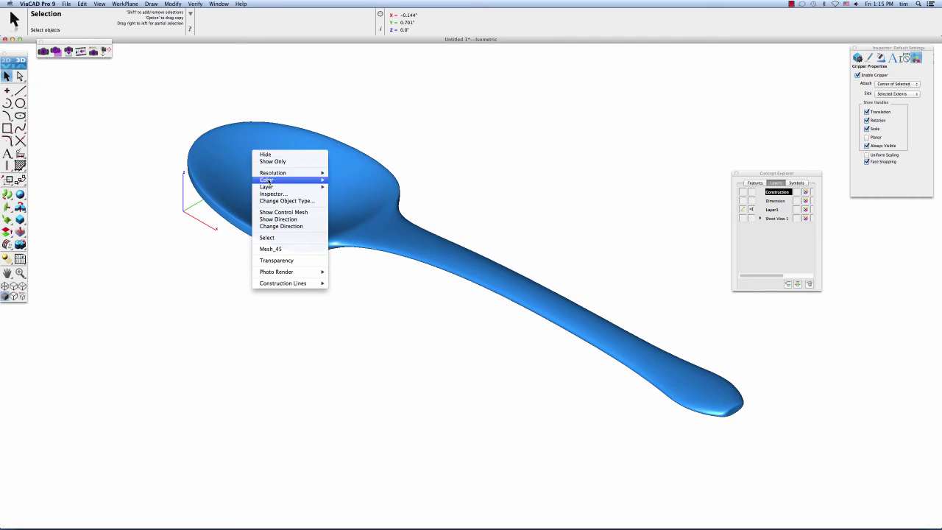
pyautogui.moveTo(309, 181)
pyautogui.click(350, 186)
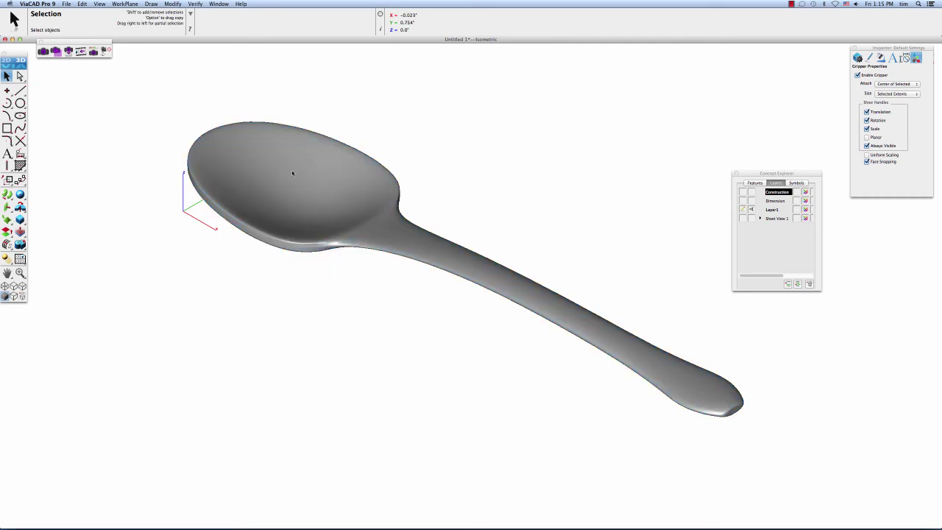
# Render the entire window with user-specified settings, shadows on and Drop Shadow, and render it again with the second render preset.
pyautogui.click(42, 51)
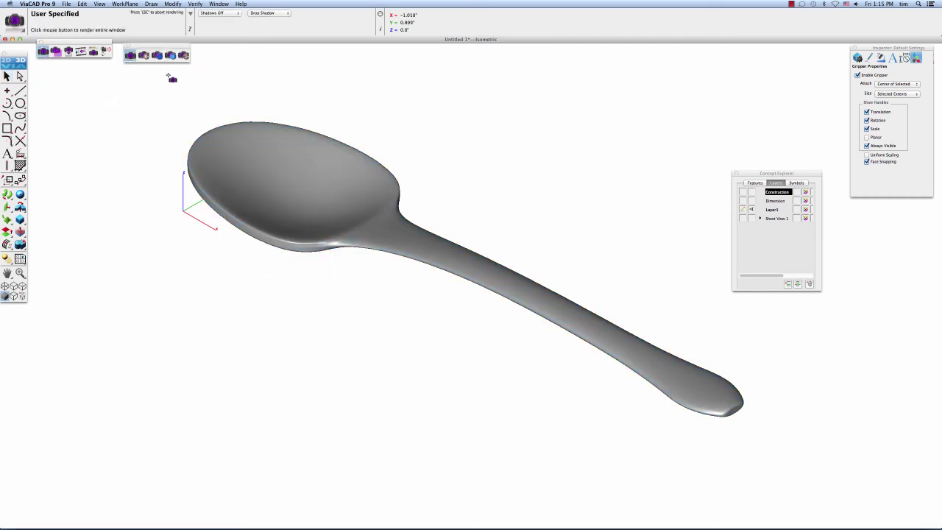
pyautogui.click(215, 14)
pyautogui.click(219, 18)
pyautogui.click(128, 110)
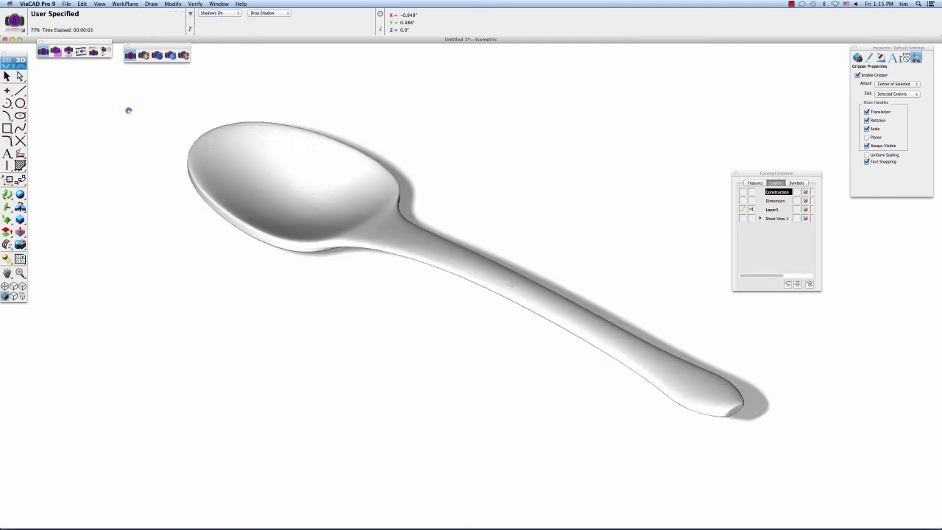
pyautogui.click(143, 55)
pyautogui.click(118, 95)
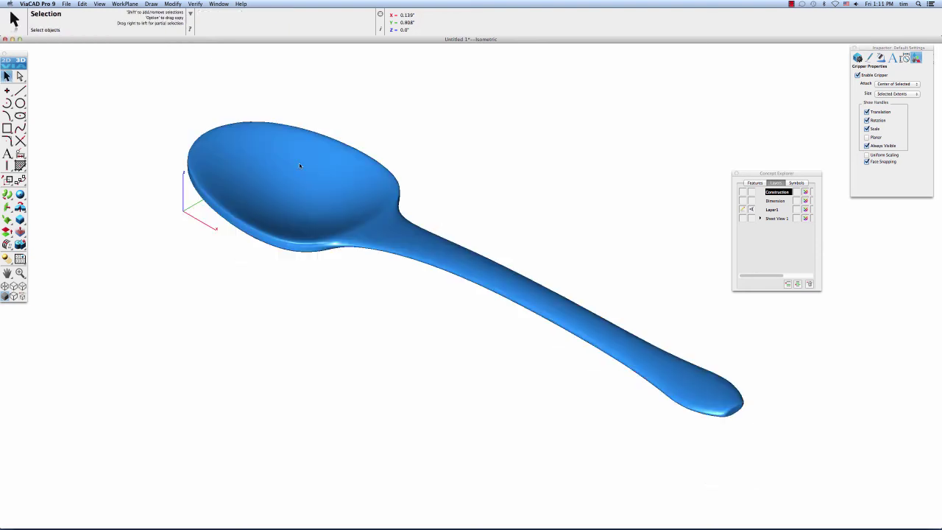
# Export the spoon as a binary STL file named mySpoon on the Desktop.
pyautogui.click(66, 4)
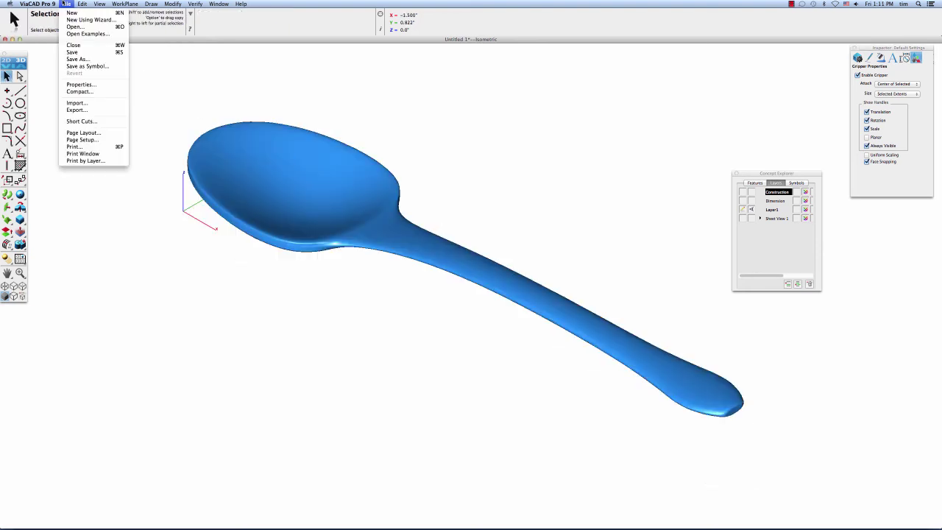
pyautogui.click(83, 110)
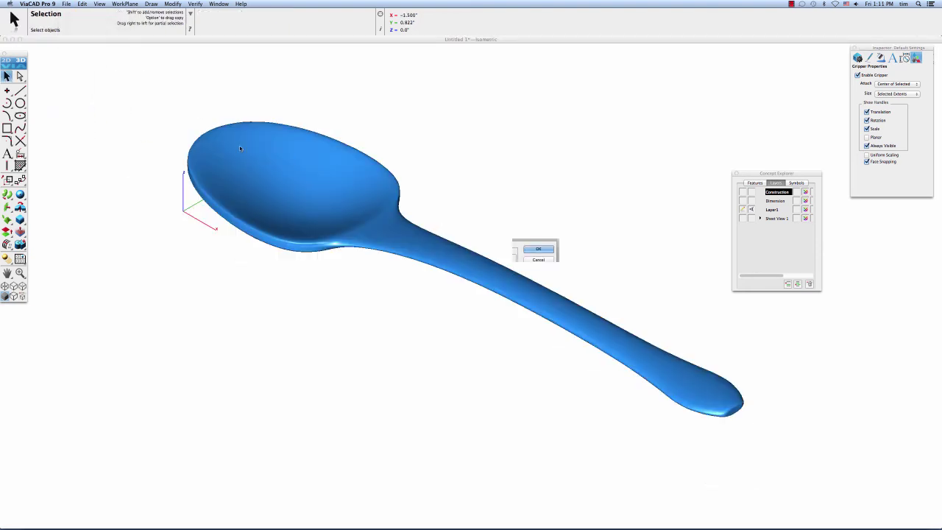
pyautogui.click(417, 286)
pyautogui.scroll(-2, 417, 286)
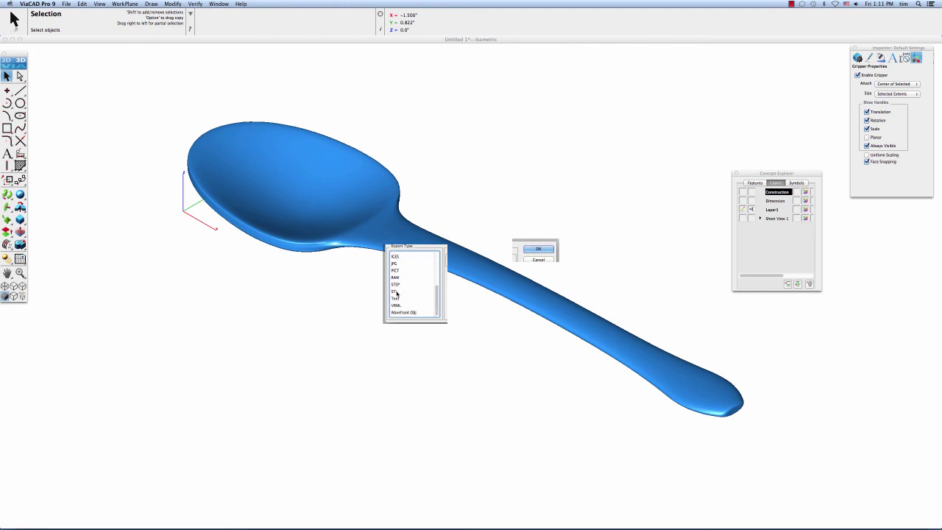
pyautogui.click(397, 291)
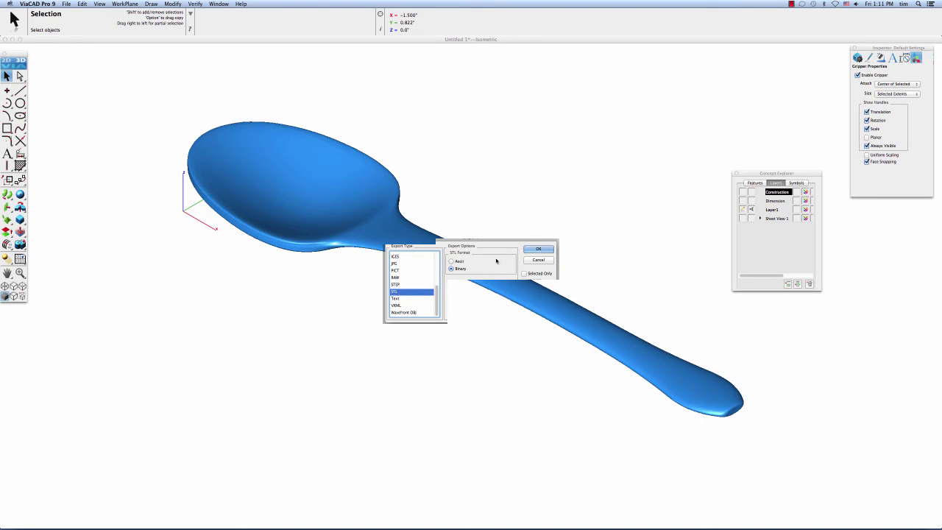
pyautogui.click(537, 248)
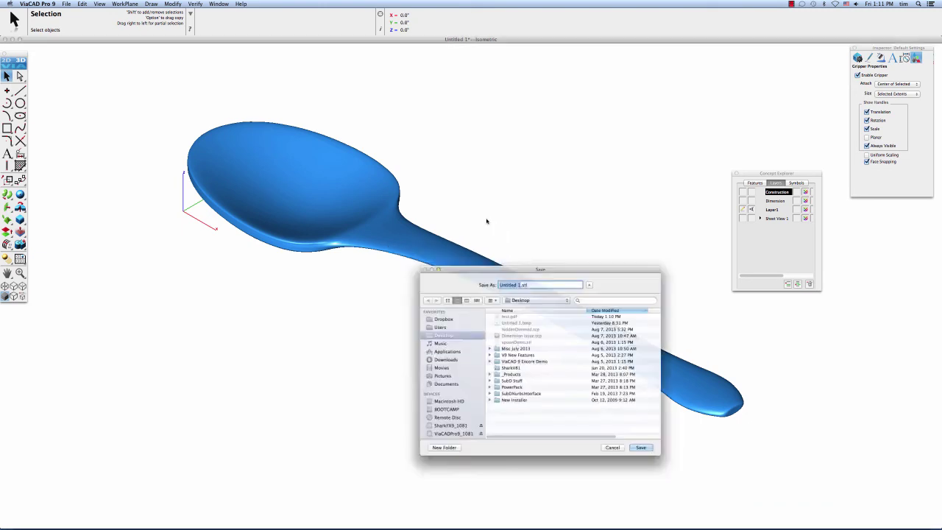
pyautogui.write('mySpoon')
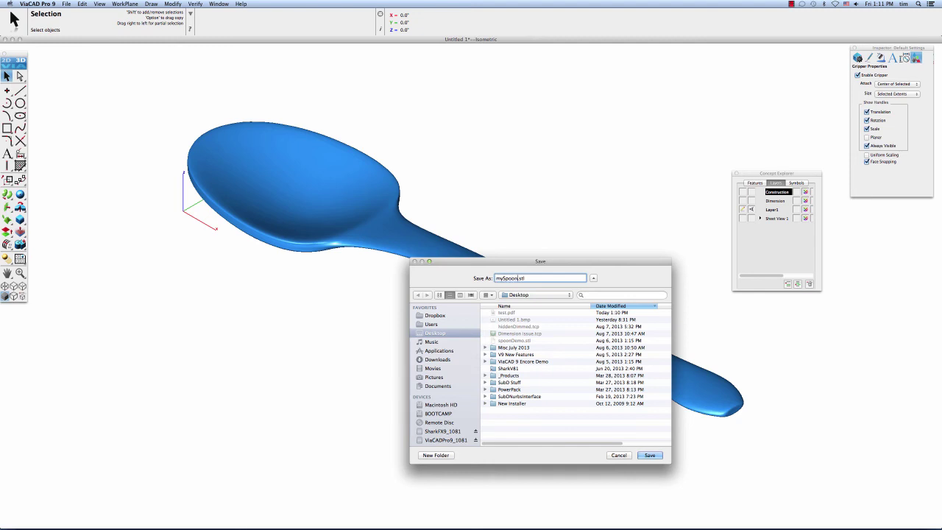
pyautogui.click(649, 455)
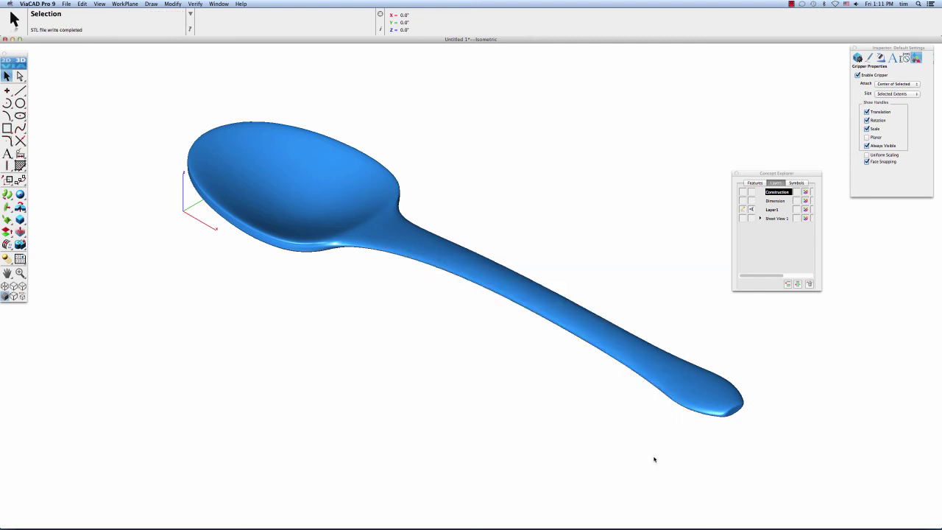
# Switch to Safari and open the model upload page in the Make + Sell section of Shapeways.
pyautogui.moveTo(493, 527)
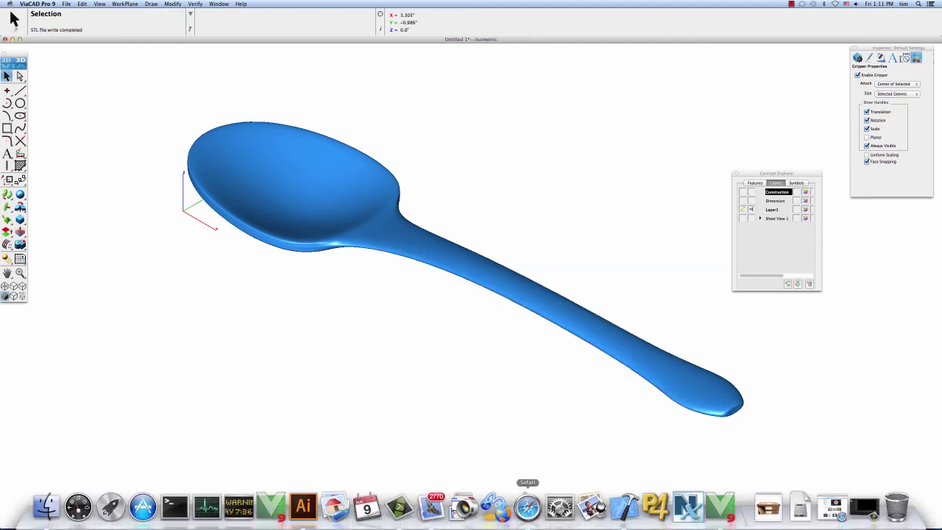
pyautogui.click(527, 506)
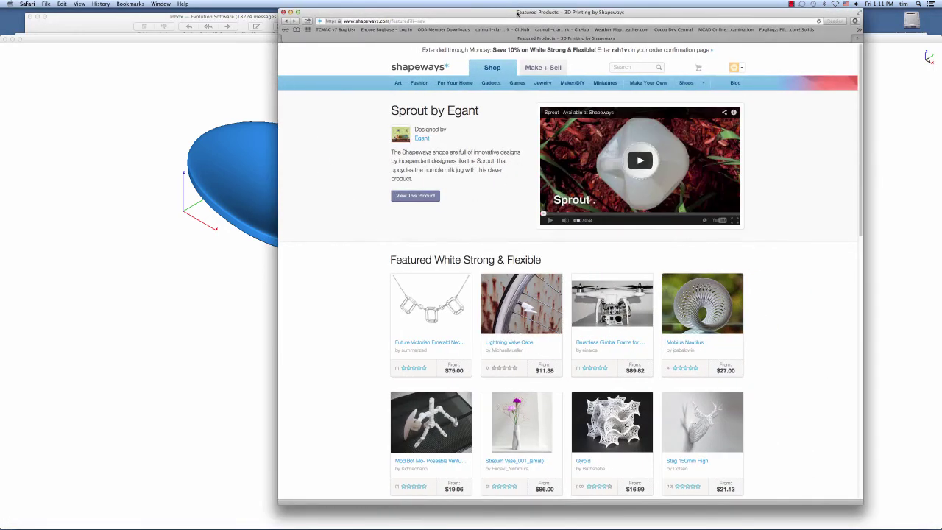
pyautogui.click(543, 67)
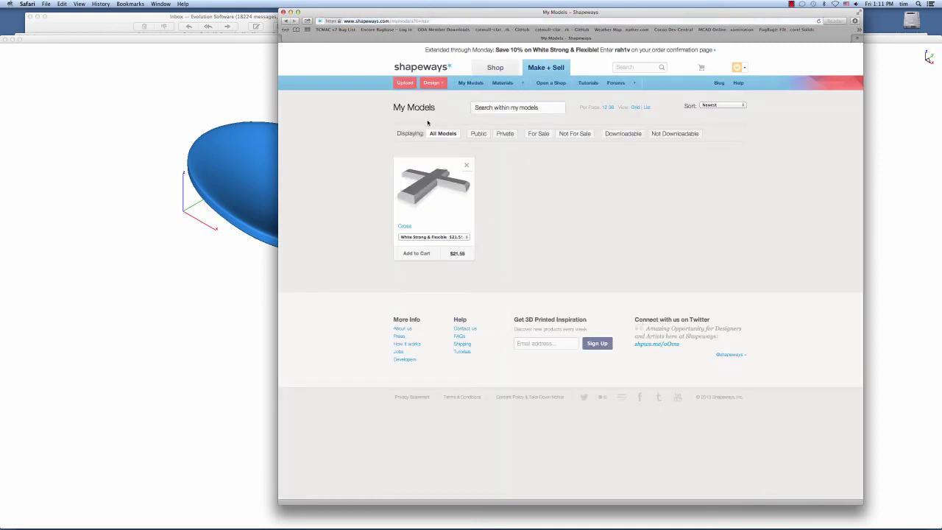
pyautogui.click(406, 82)
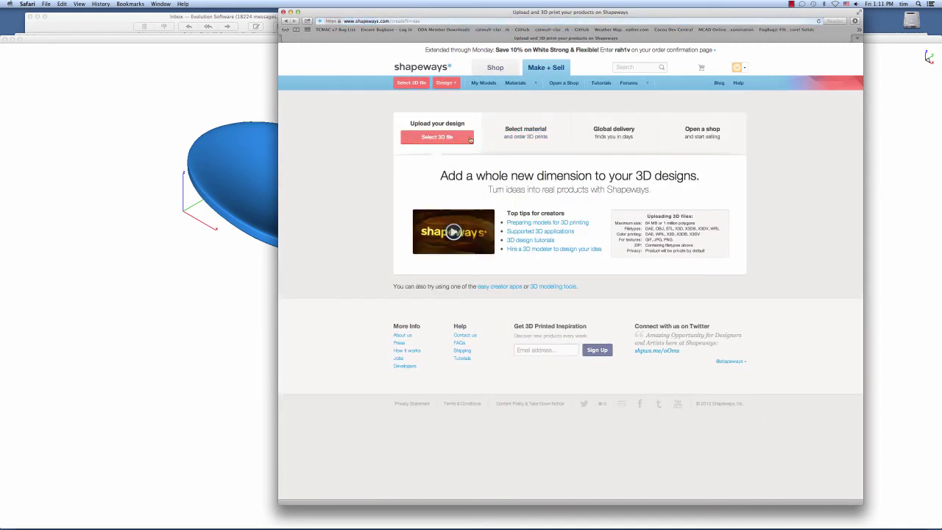
# Select mySpoon.stl from the Desktop as the 3D file, choose its units and upload it.
pyautogui.click(444, 137)
pyautogui.click(524, 68)
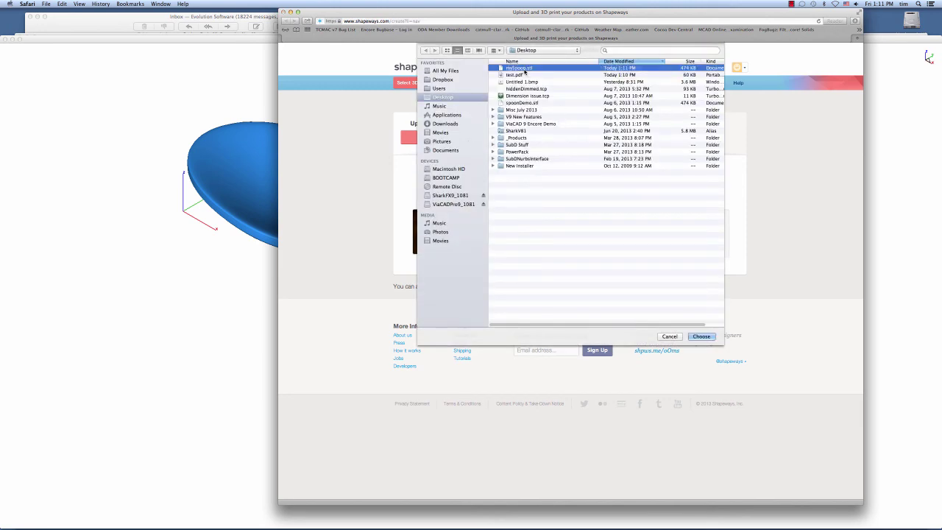
pyautogui.click(701, 336)
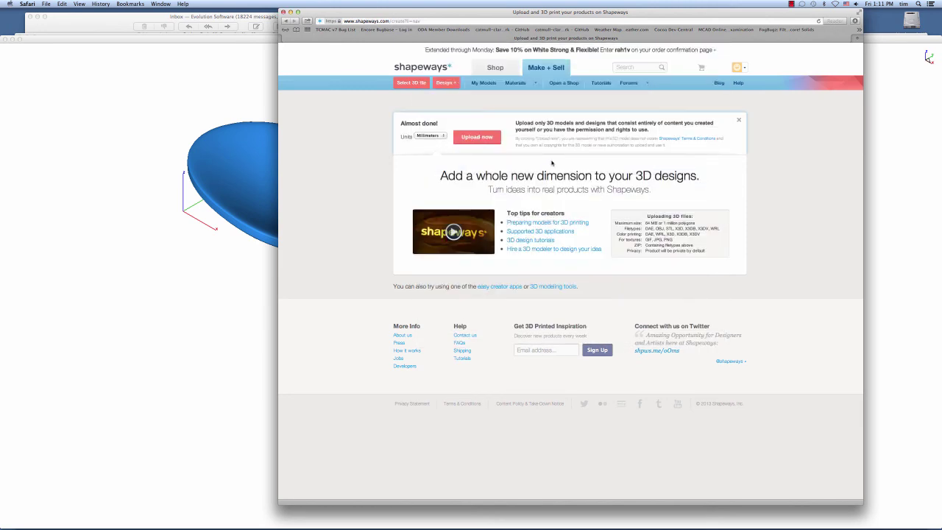
pyautogui.click(430, 135)
pyautogui.click(440, 147)
pyautogui.click(477, 137)
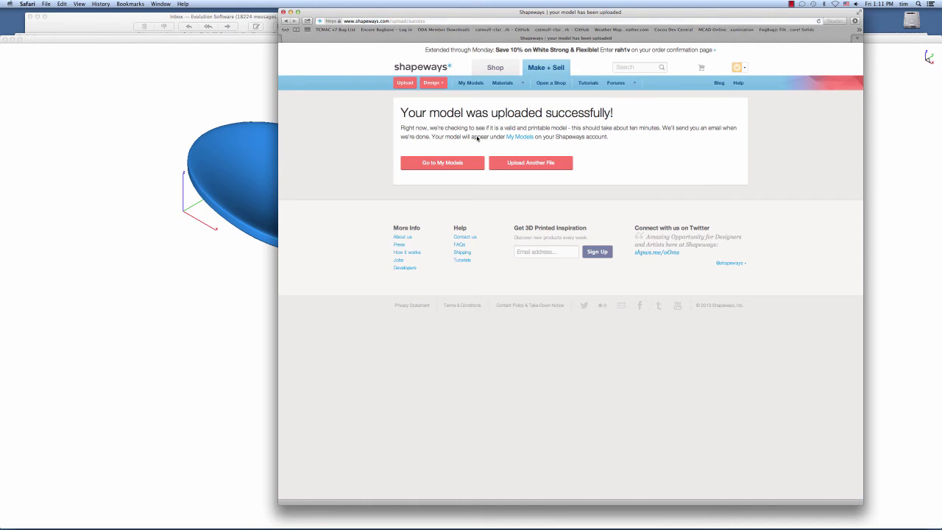
# Go to My Models and set the MySpoon model's material to Silver Glossy.
pyautogui.click(471, 82)
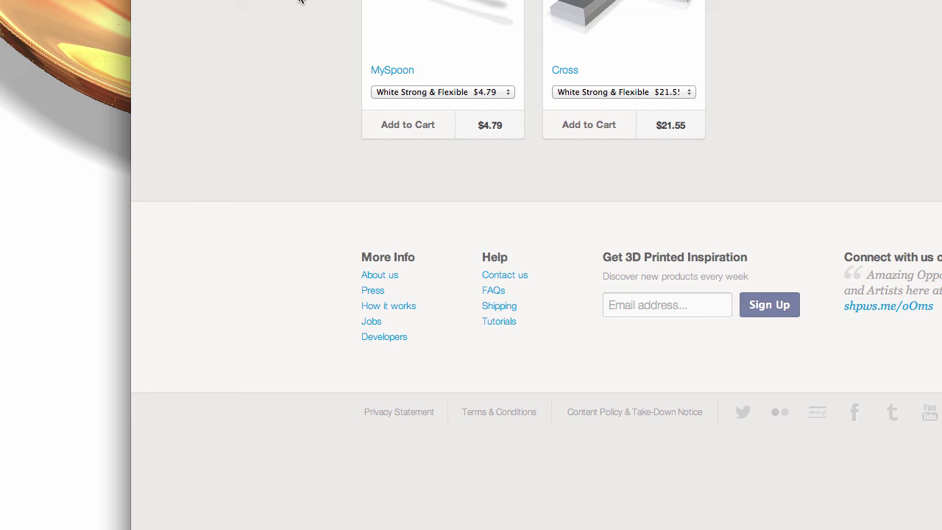
pyautogui.click(412, 94)
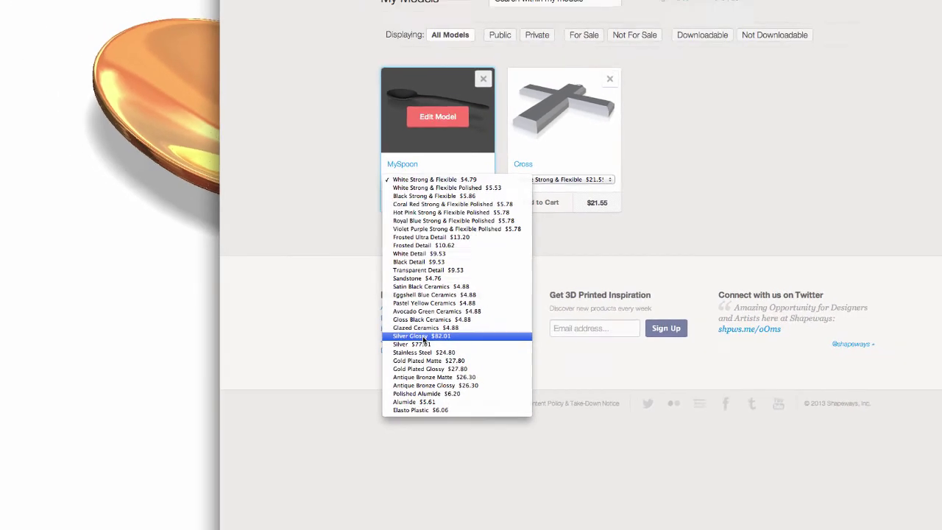
pyautogui.click(423, 328)
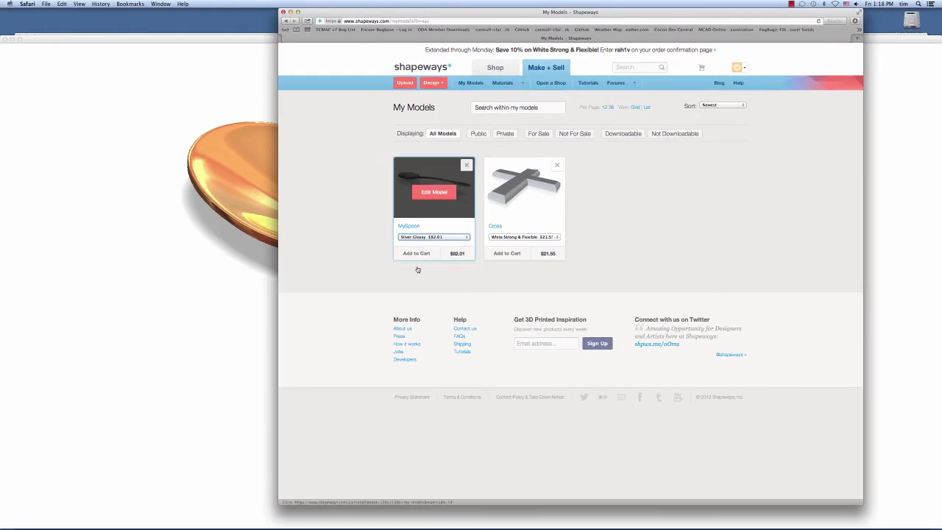
# Add the Silver Glossy MySpoon to the cart and proceed to checkout.
pyautogui.moveTo(525, 190)
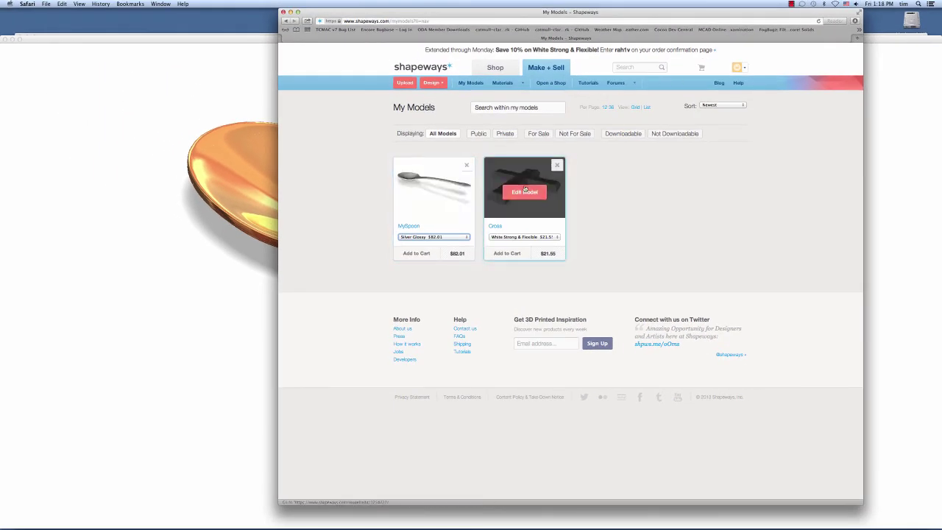
pyautogui.click(416, 253)
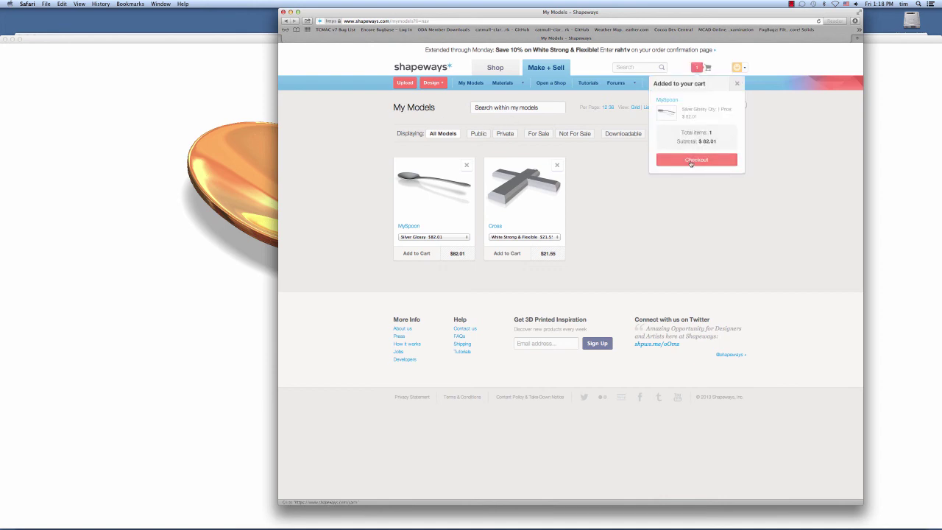
pyautogui.click(695, 160)
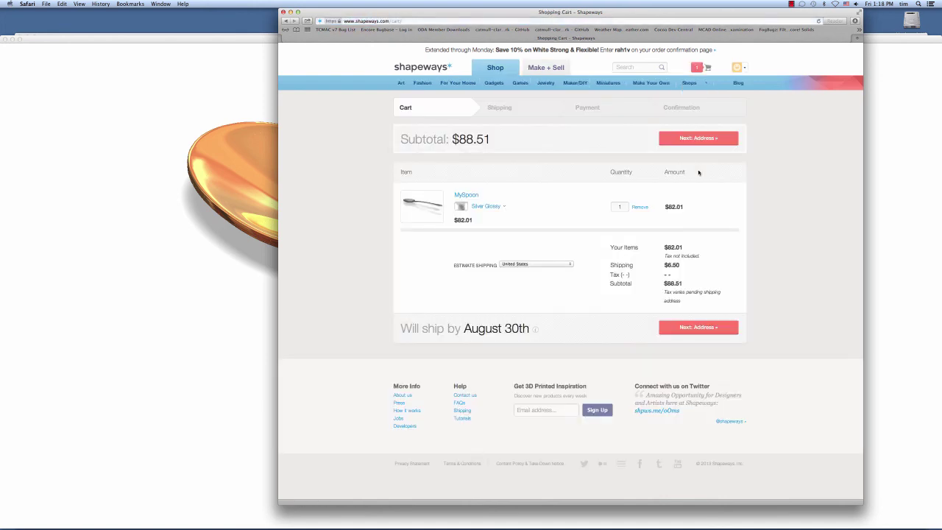